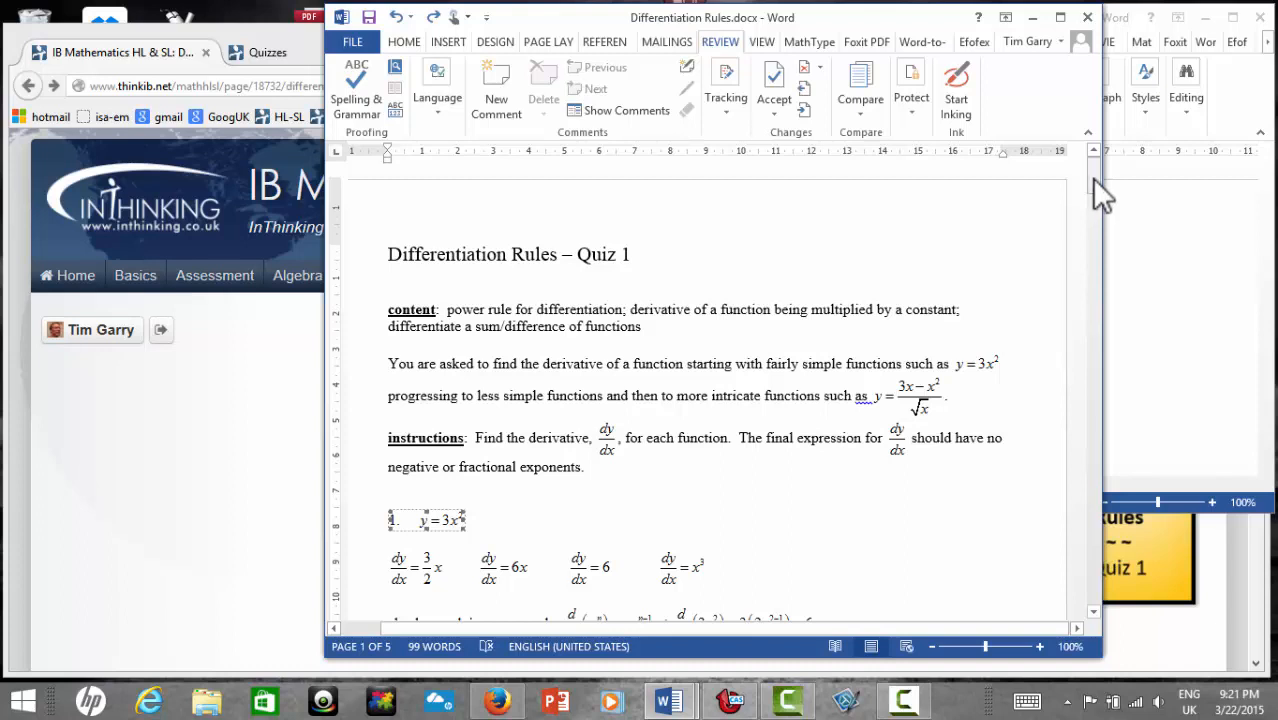
Open the question 1 equation y = 3x² from the quiz document in MathType for editing.
drag(1091, 177, 1092, 177)
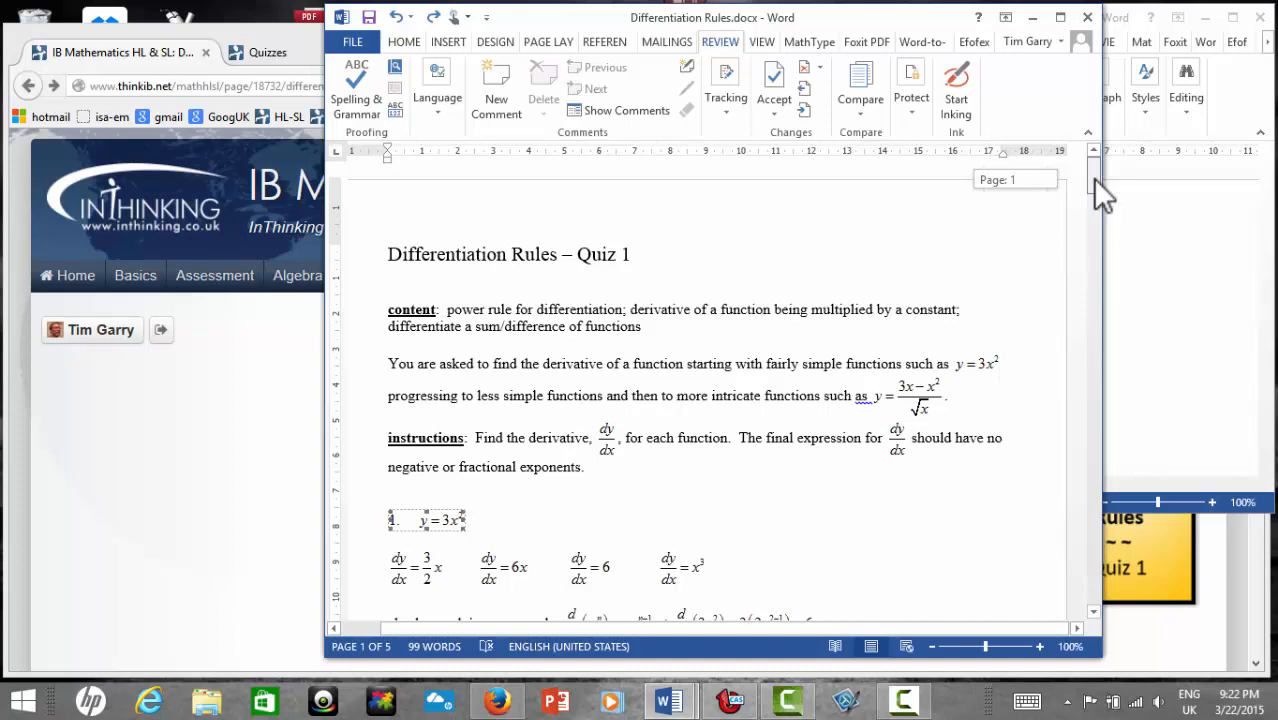
drag(1092, 177, 1092, 183)
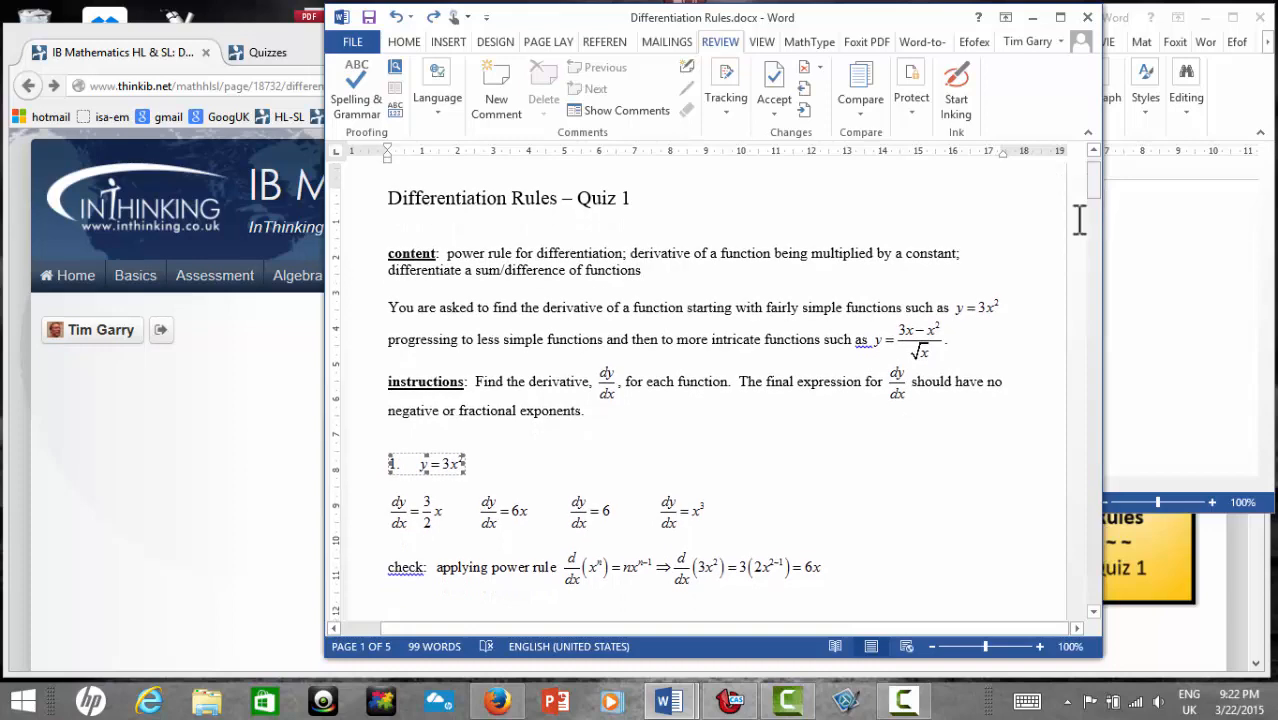
click(1013, 436)
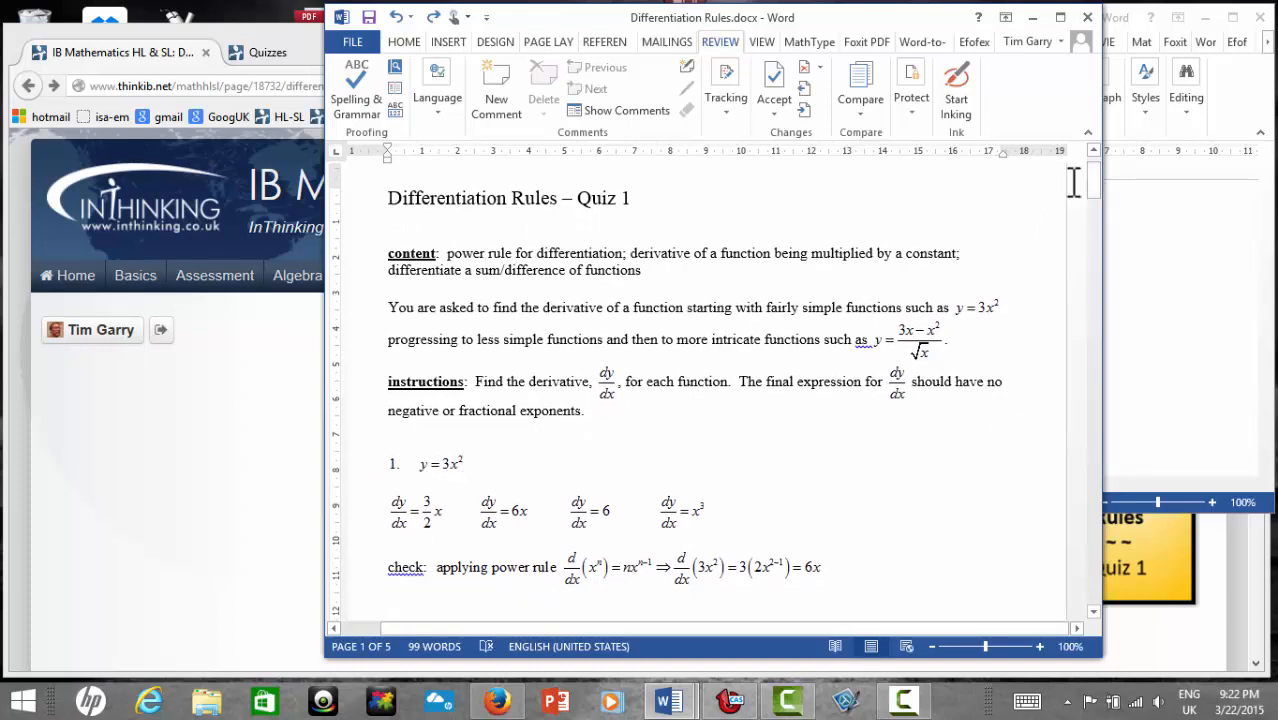
drag(1095, 181, 1094, 198)
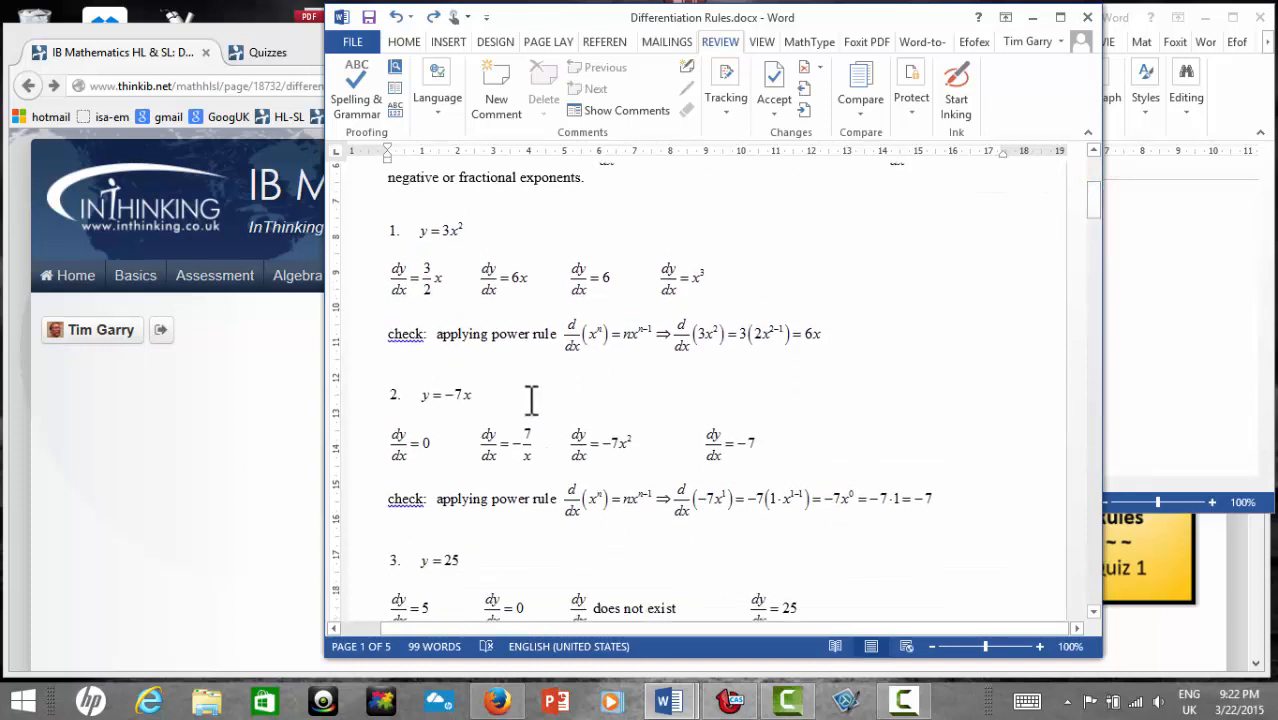
click(439, 232)
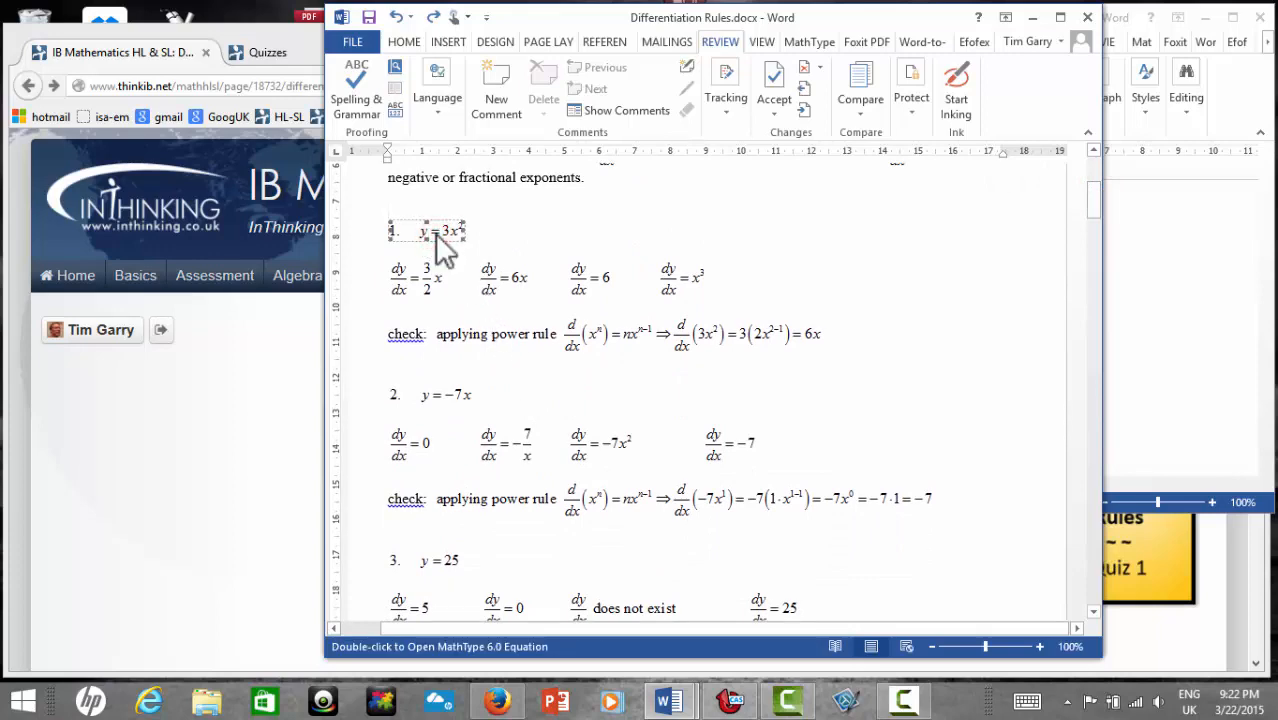
double_click(437, 233)
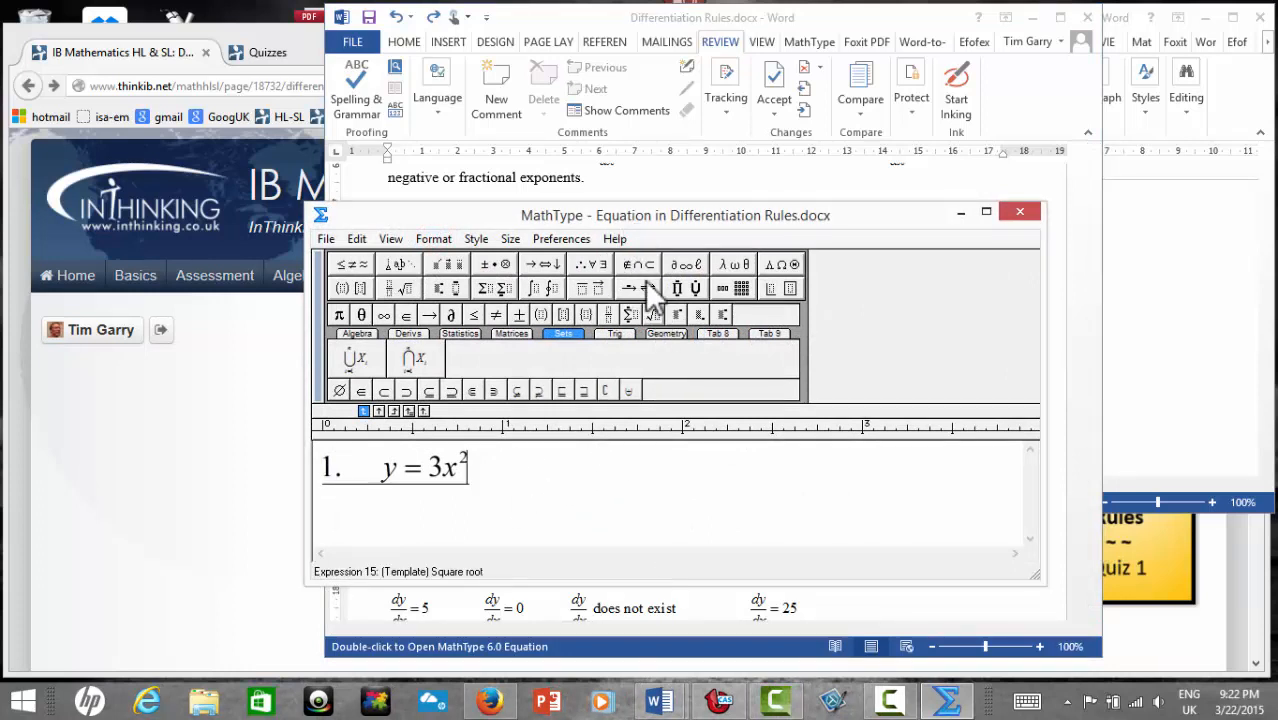
Set MathType's Cut and Copy Preferences to MathML or TeX with the MathML 2.0 (no namespace) format.
click(588, 246)
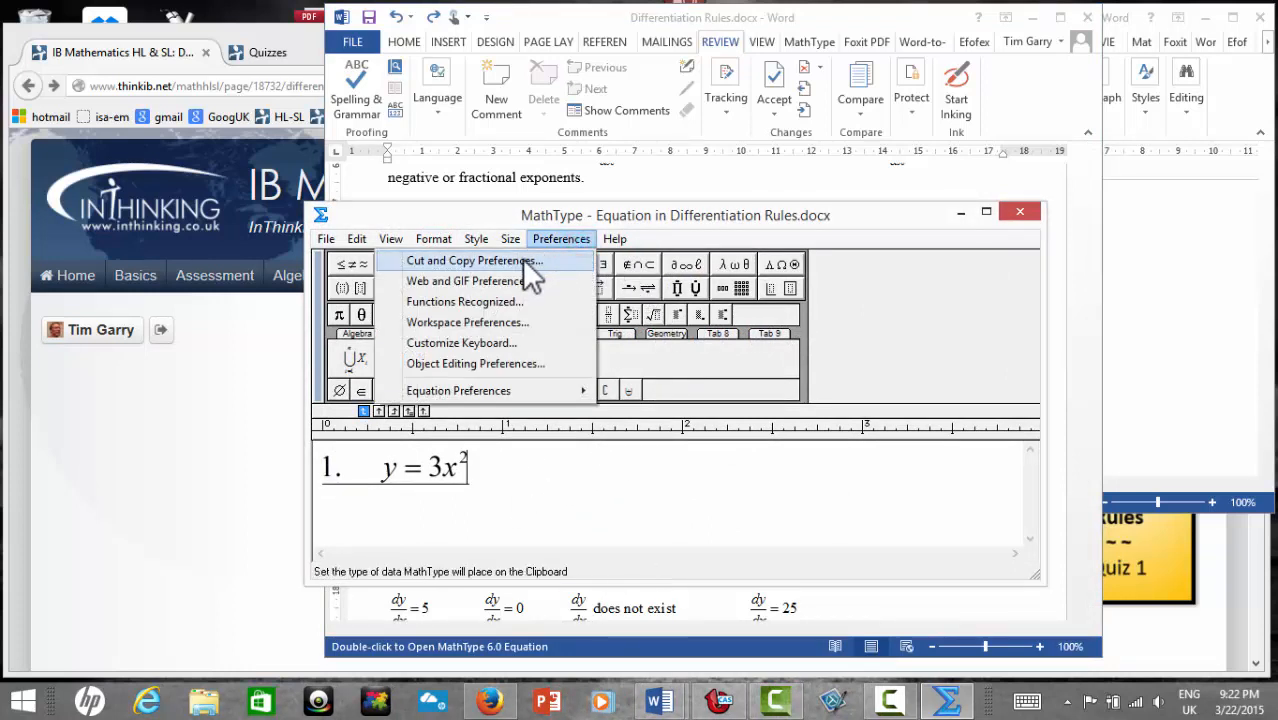
click(522, 260)
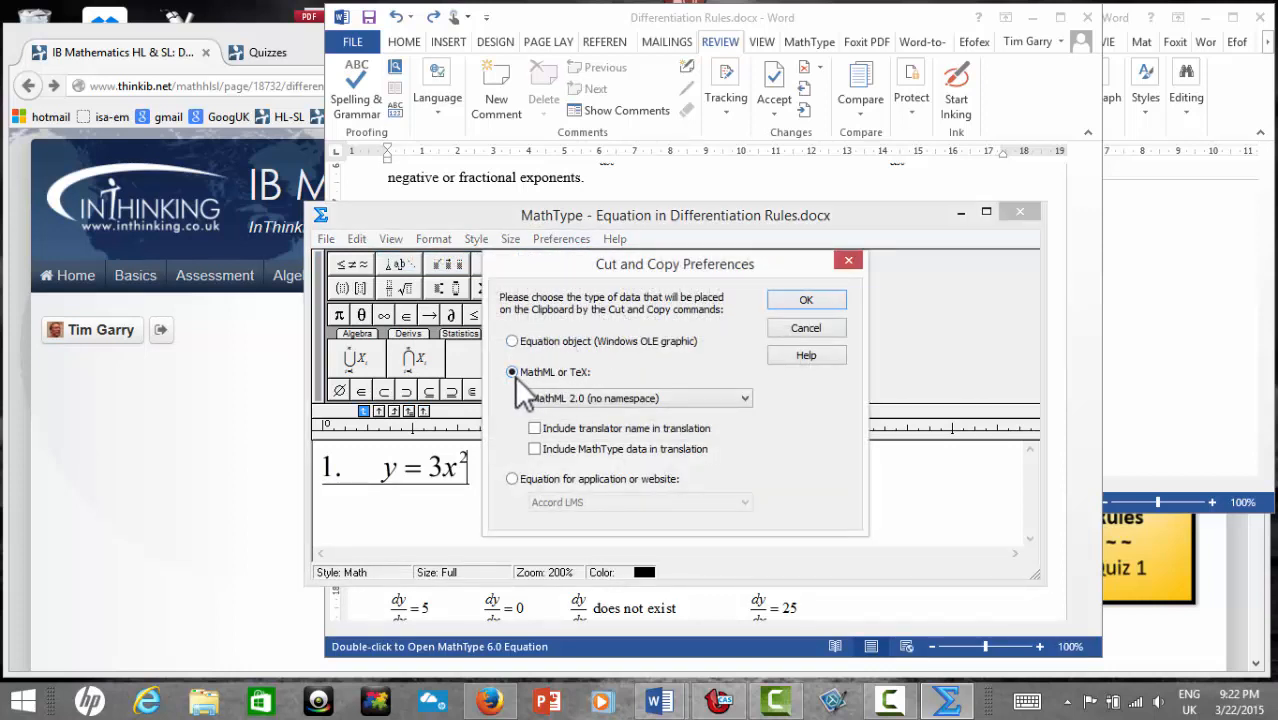
click(600, 396)
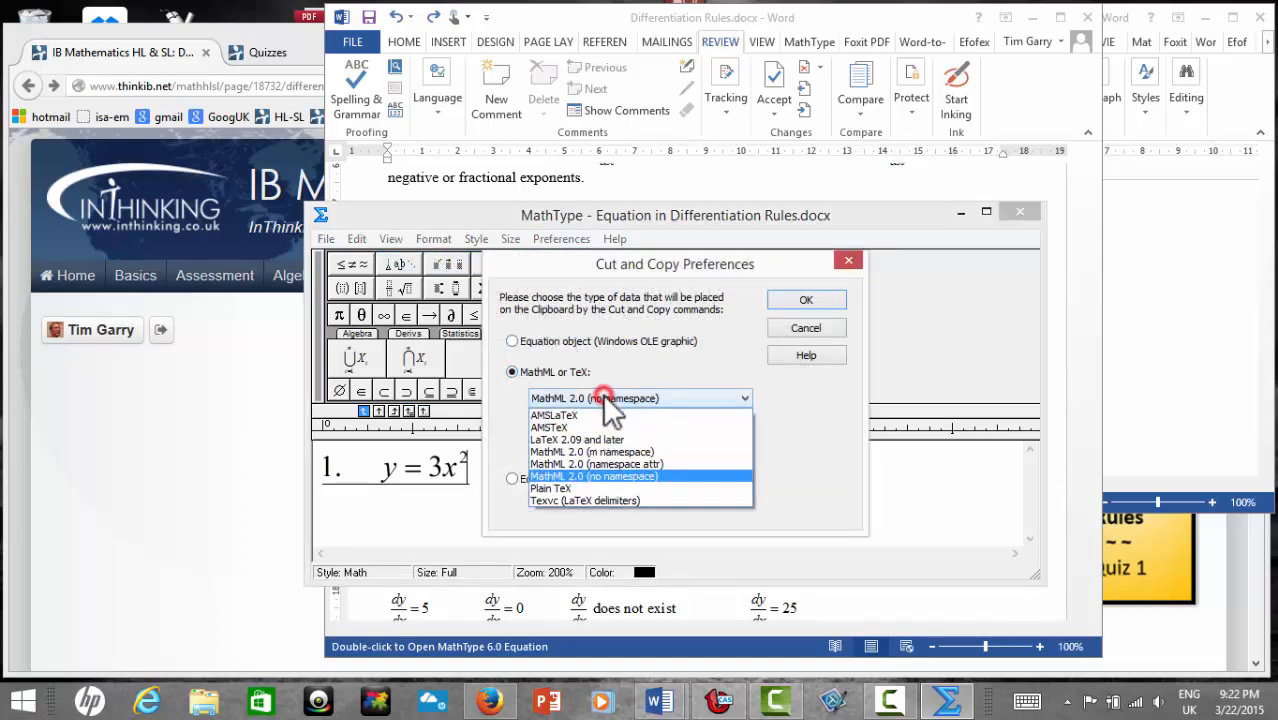
click(623, 476)
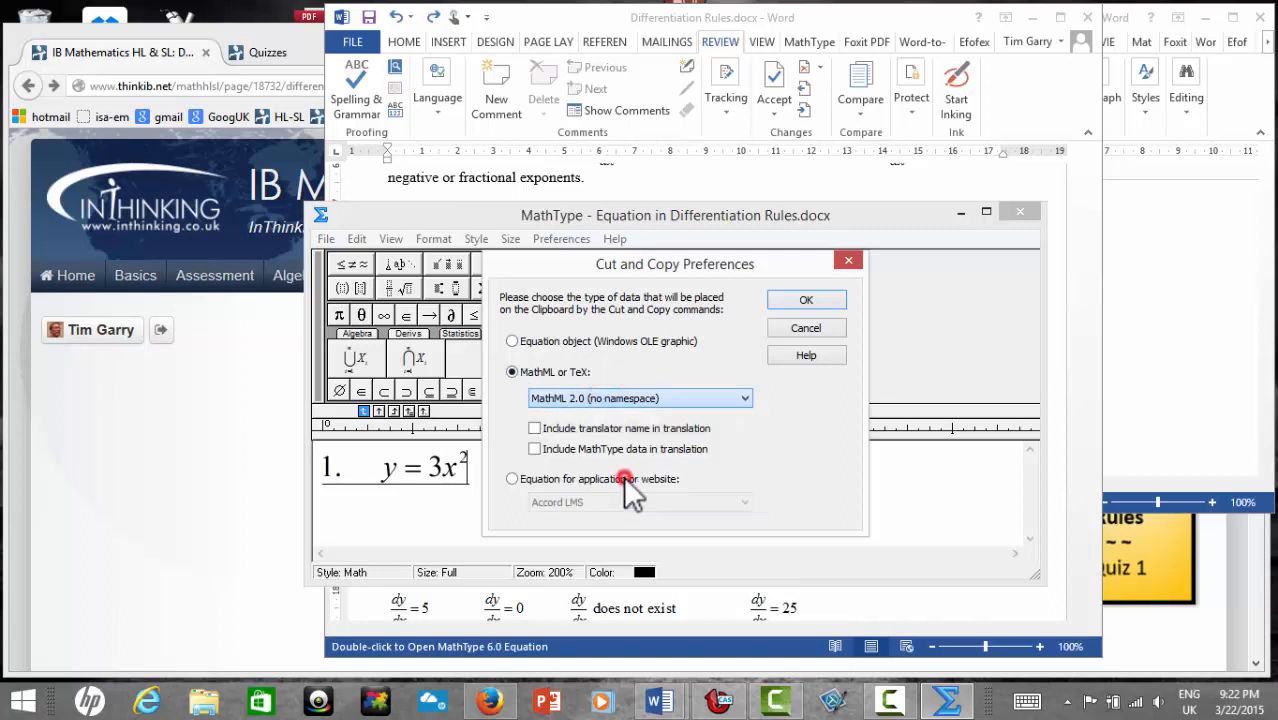
click(806, 300)
Copy the entire question 1 equation as MathML and close the equation editor.
drag(519, 483, 320, 491)
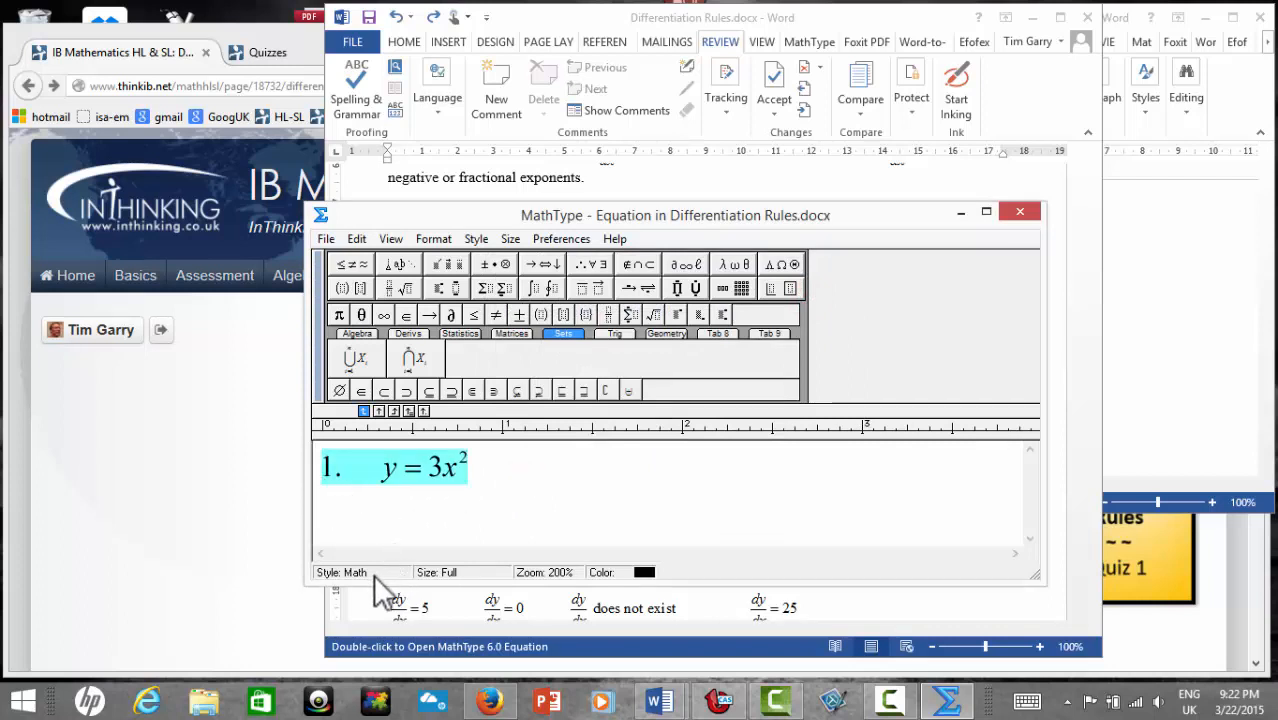
key(ctrl+c)
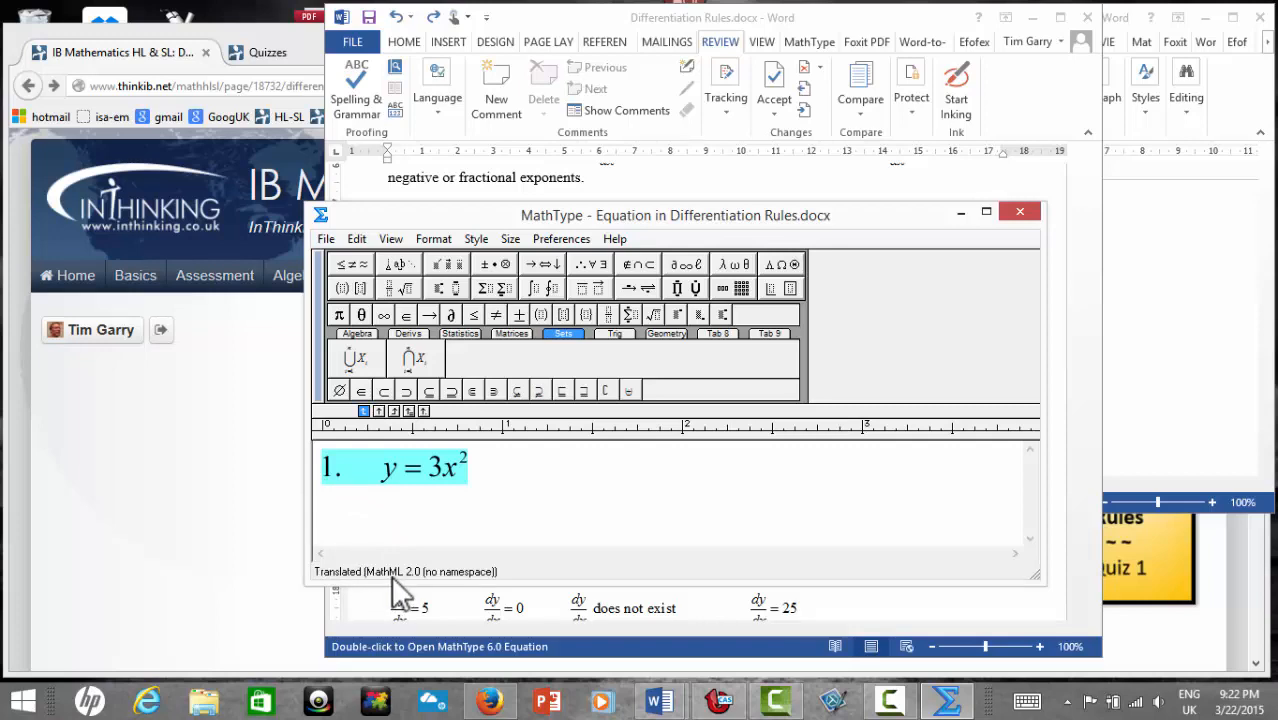
click(1021, 211)
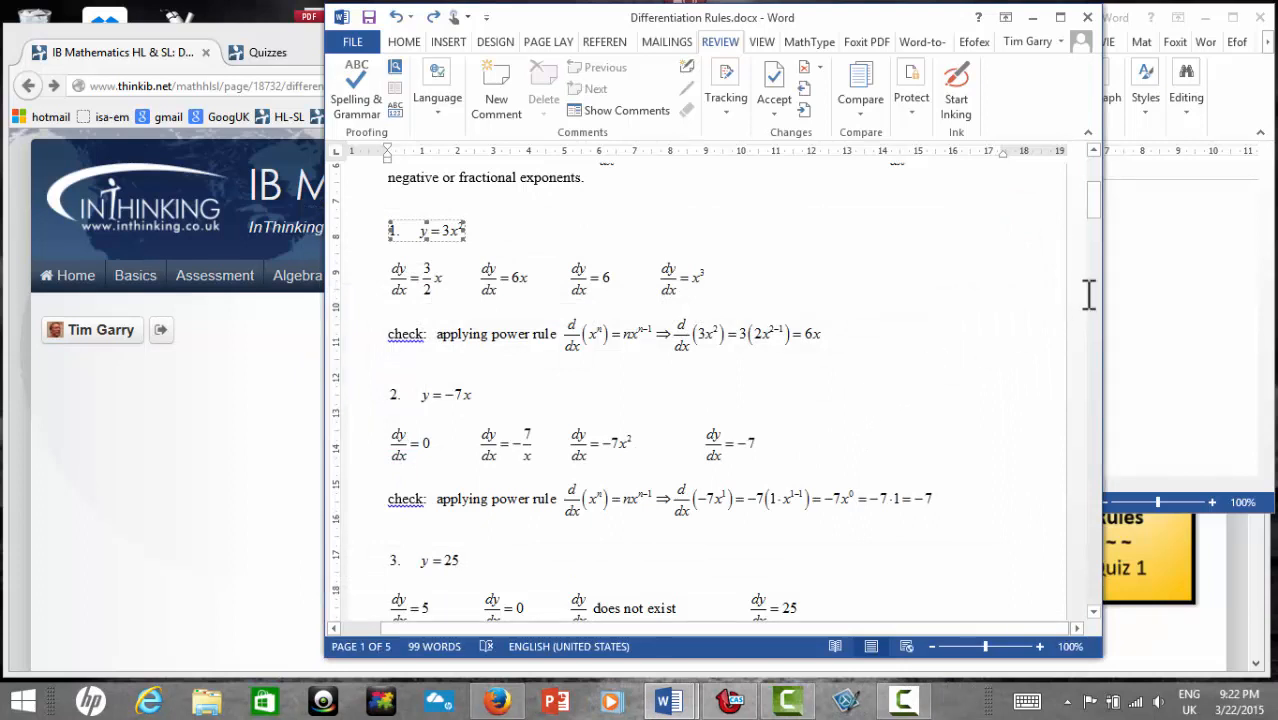
drag(1100, 215, 1100, 203)
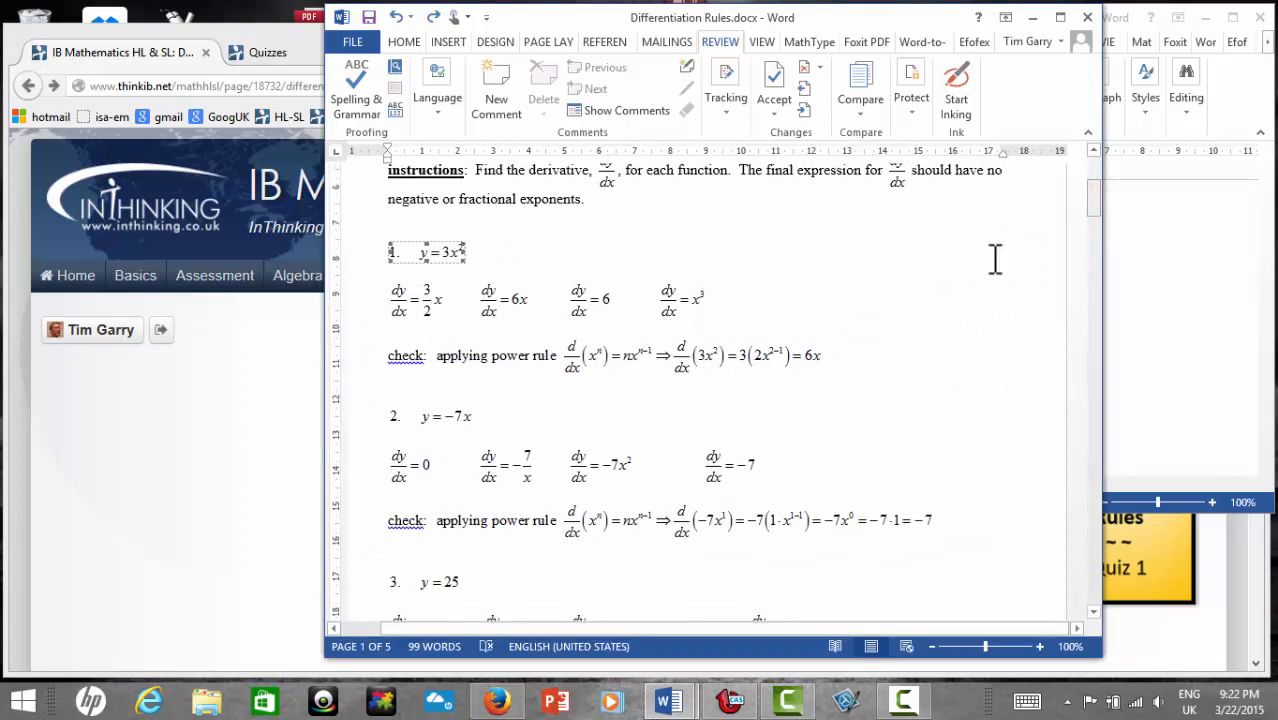
Switch to Firefox and review the published Differentiation Rules - Quiz 1 page, including its introduction and first question.
click(209, 457)
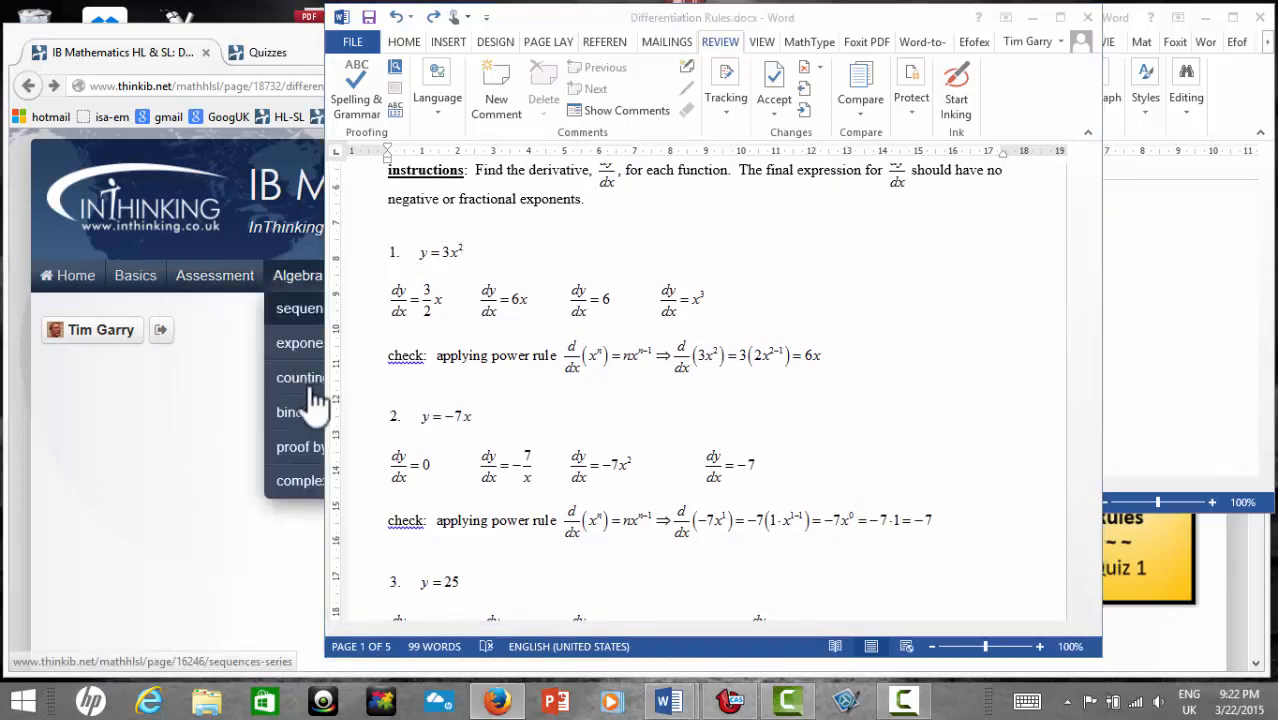
click(502, 703)
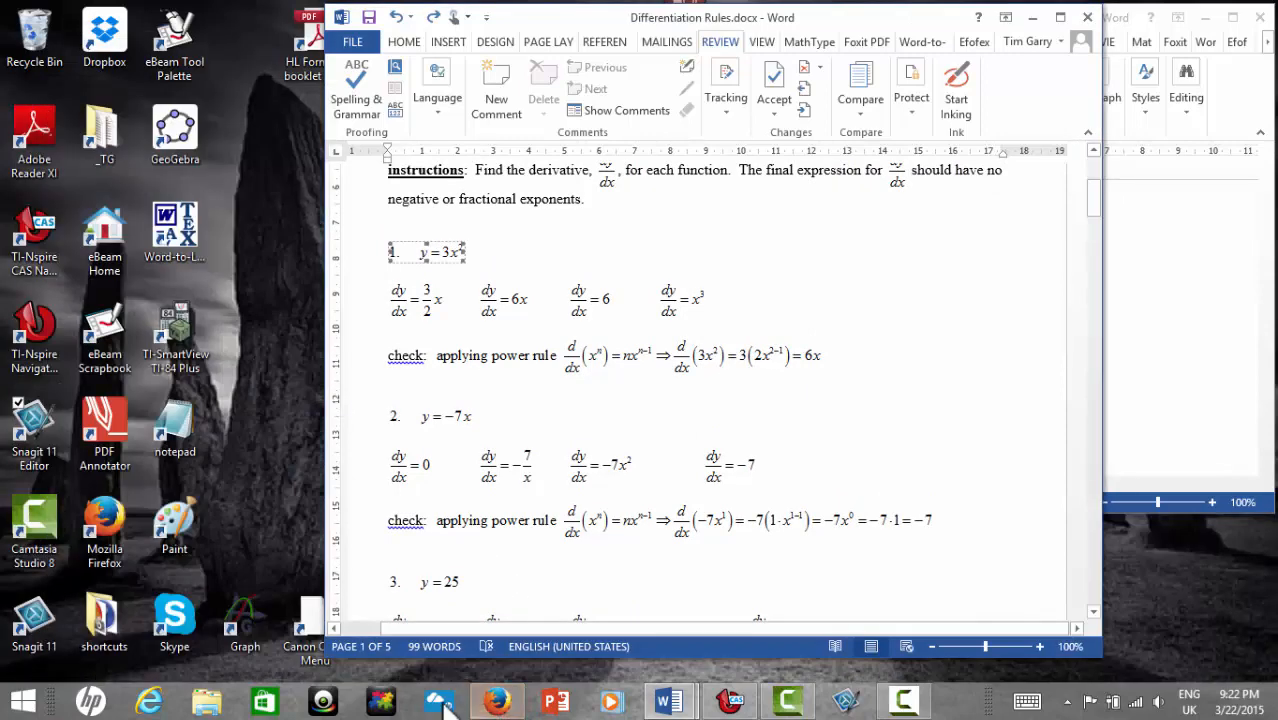
click(500, 703)
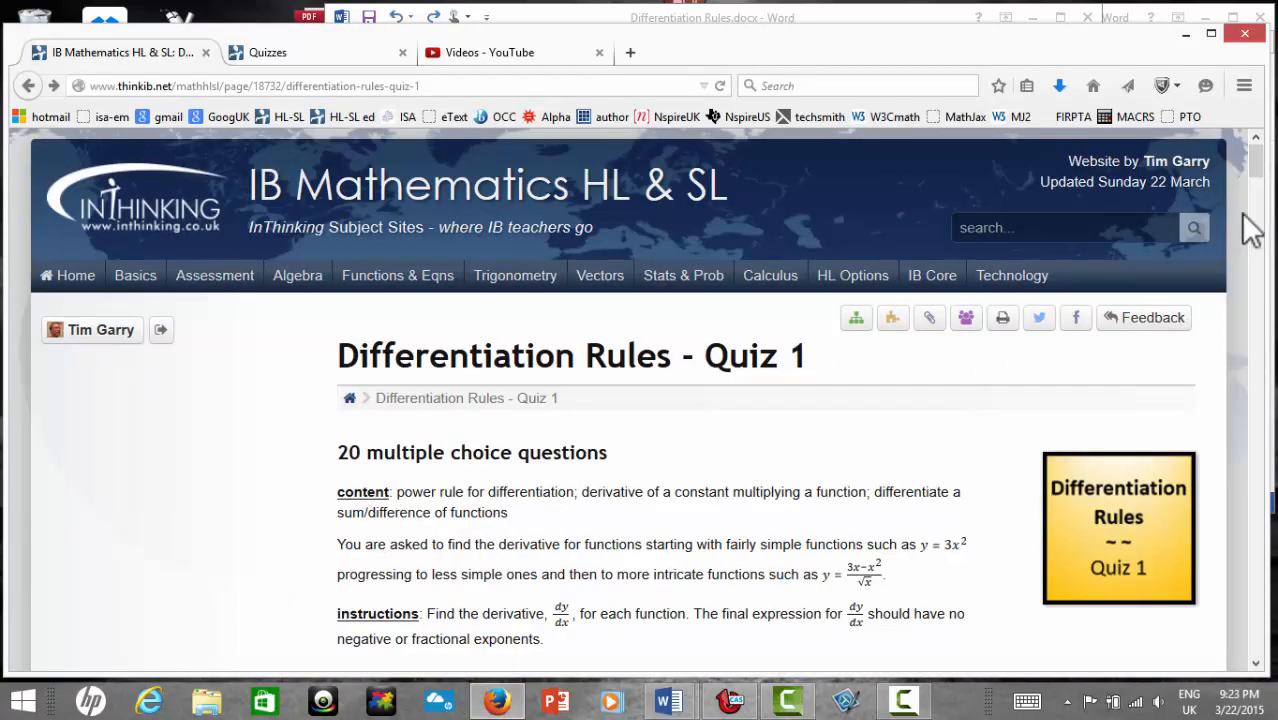
drag(1255, 171, 1258, 188)
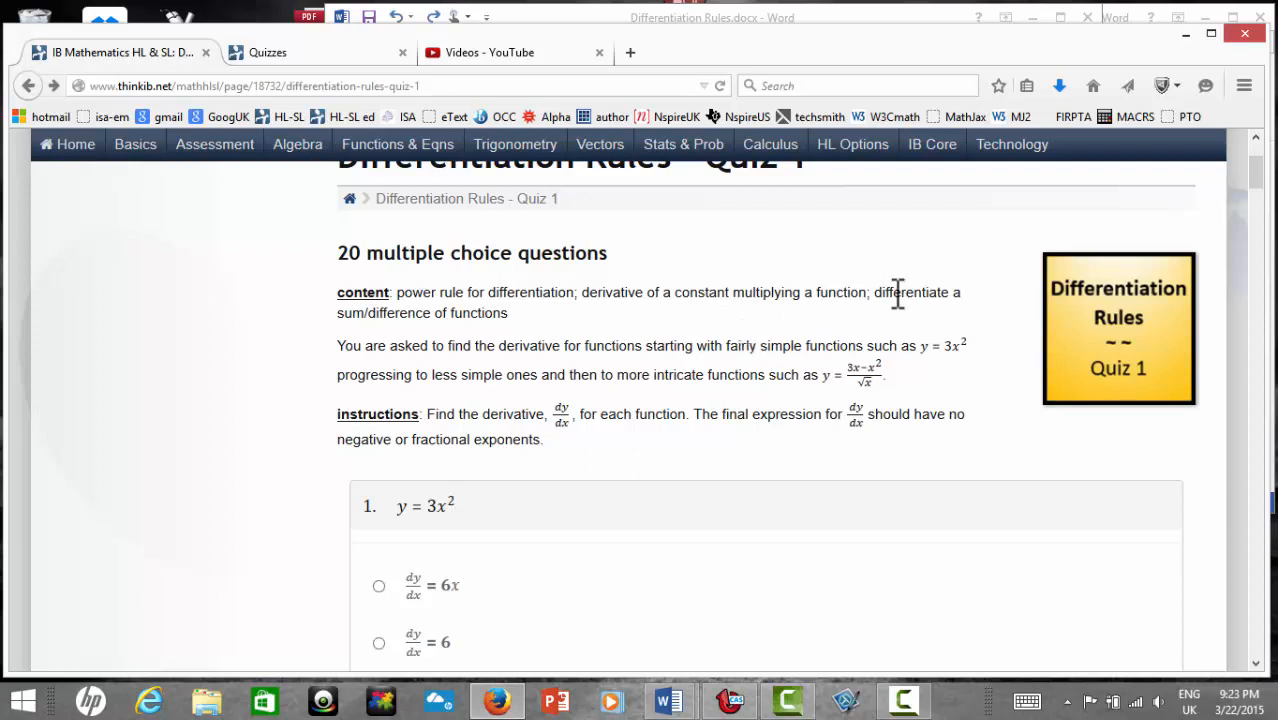
mouse_move(1255, 177)
mouse_down()
mouse_move(1258, 201)
mouse_move(1251, 191)
mouse_up()
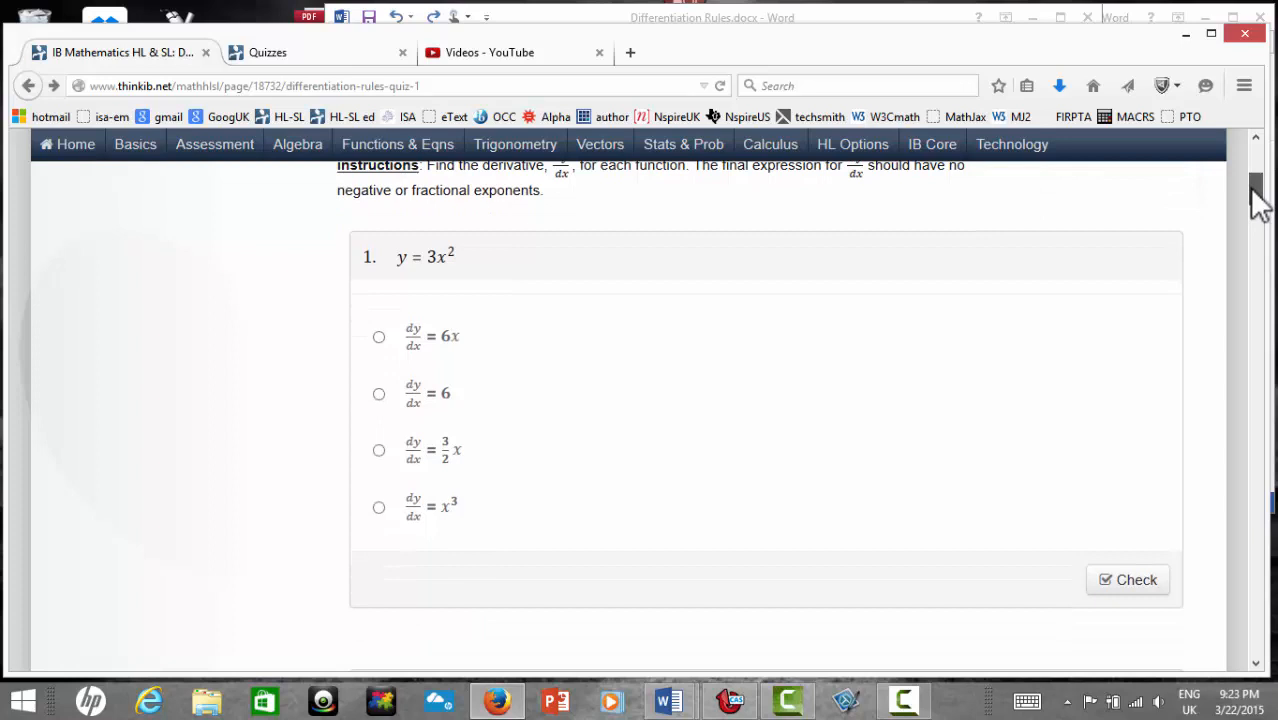
drag(1256, 200, 1160, 198)
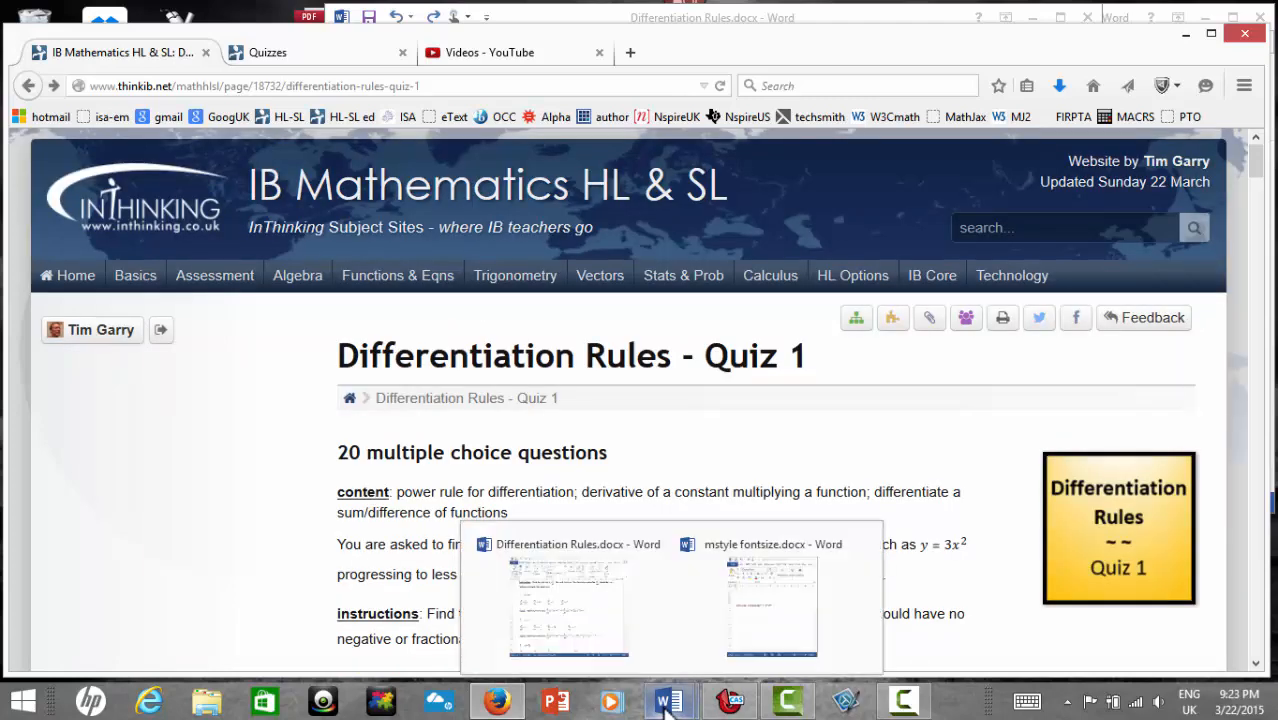
Show the Quizzes editor for Differentiation Rules - Quiz 1 and go to the end of its last question.
click(322, 46)
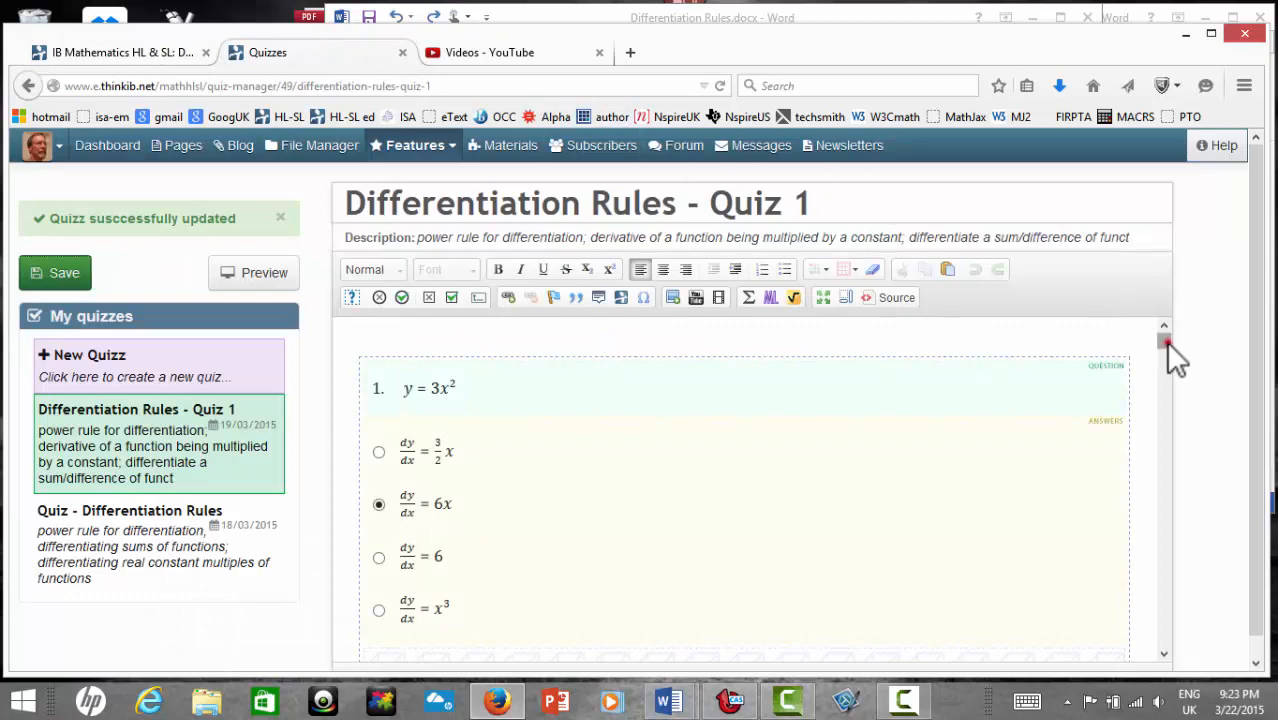
drag(1165, 340, 1156, 634)
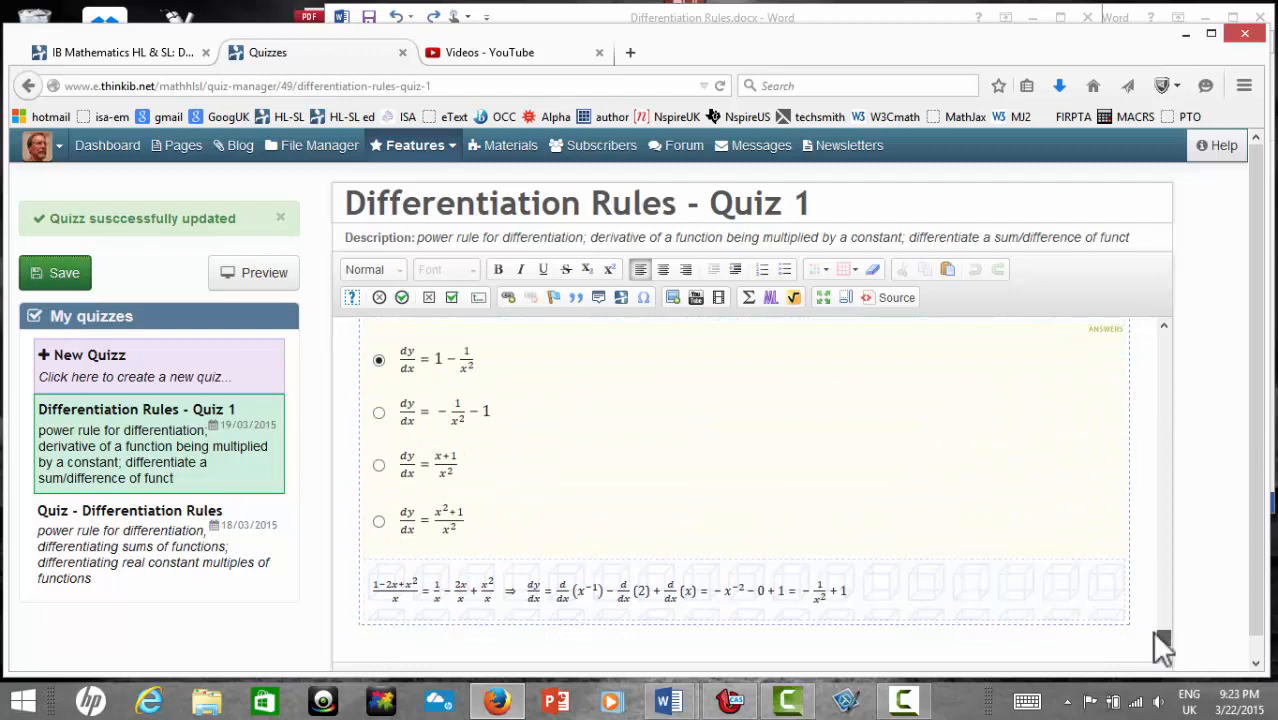
Switch to Differentiation Rules.docx in Word, copy the whole question 17 equation from MathType as MathML, and close the equation editor.
mouse_move(673, 705)
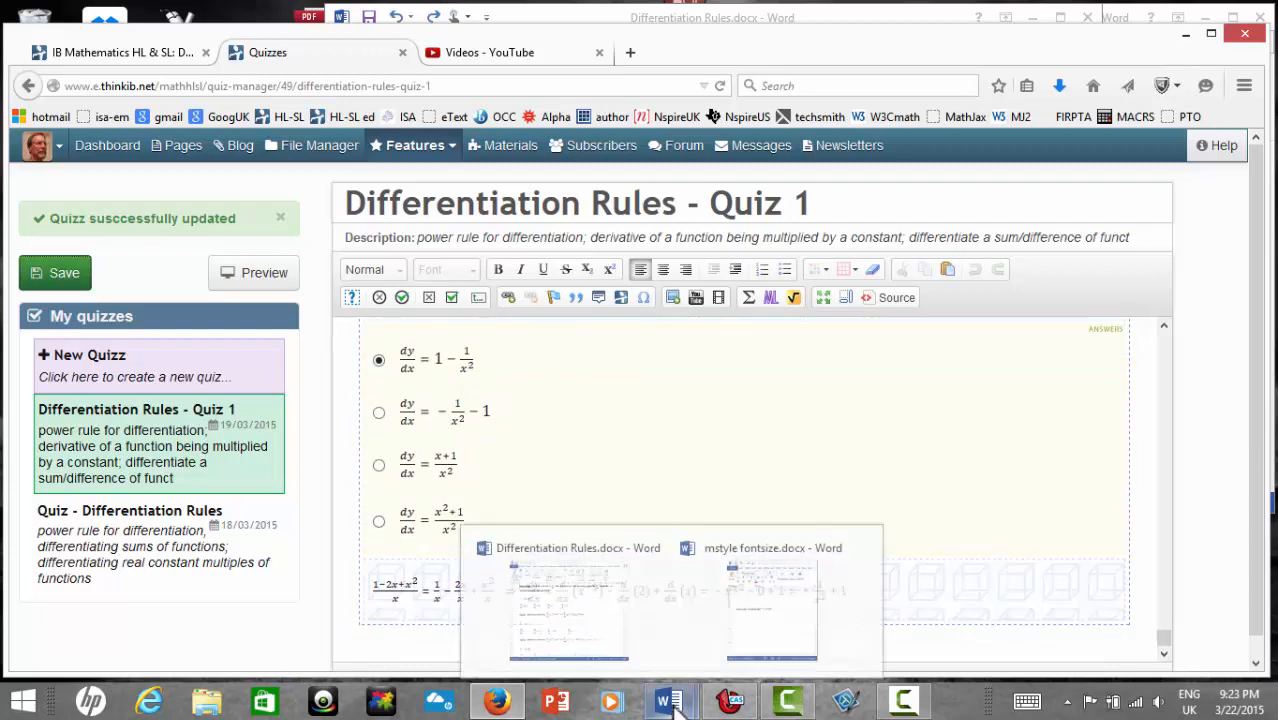
click(590, 615)
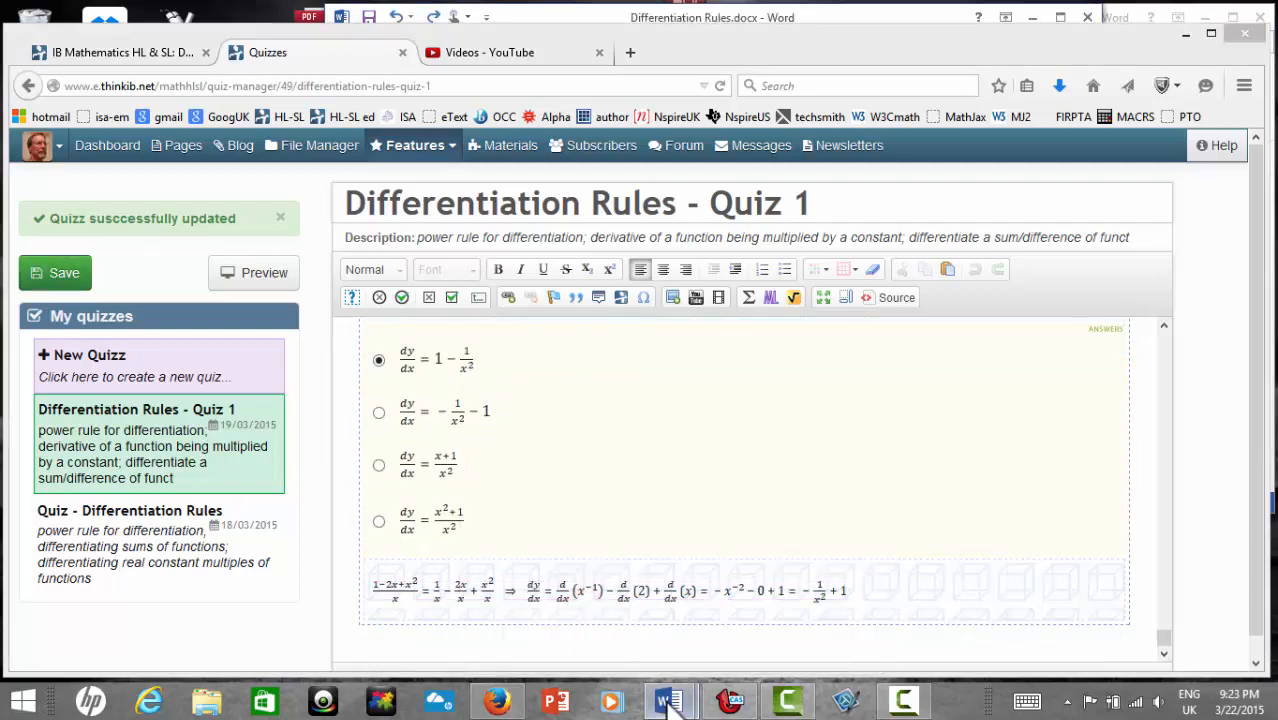
mouse_move(670, 705)
click(768, 652)
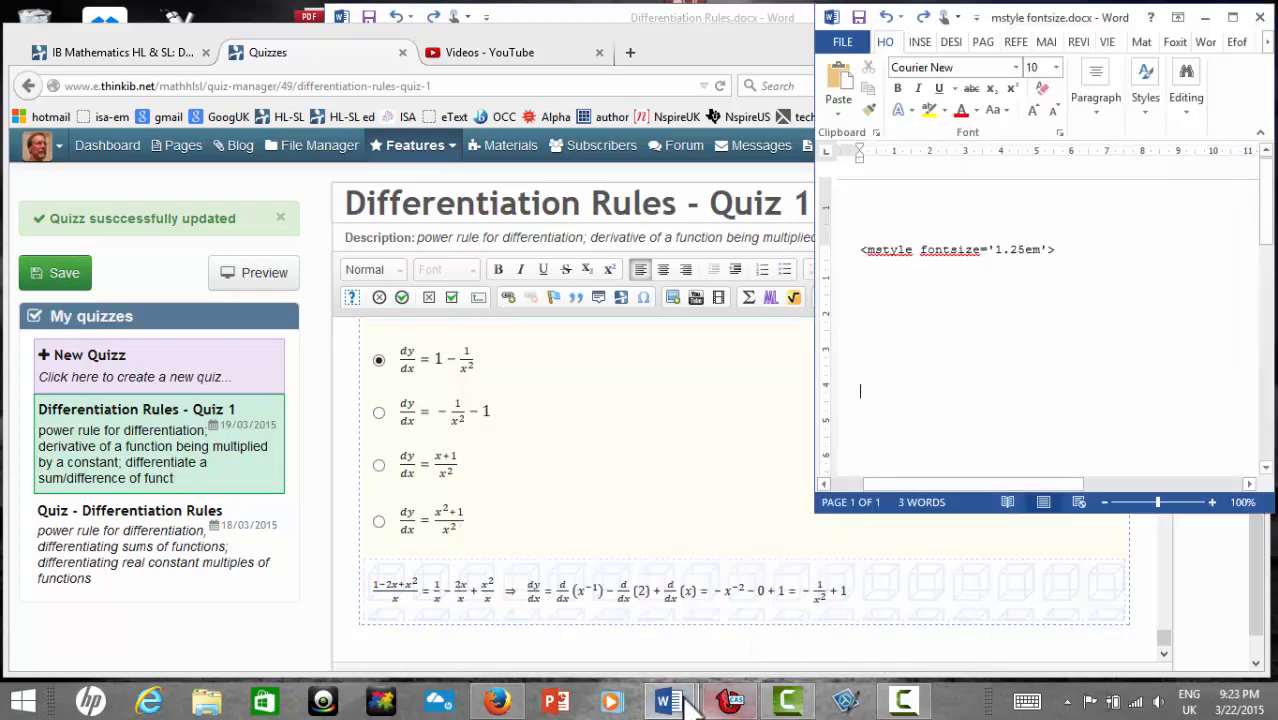
click(608, 592)
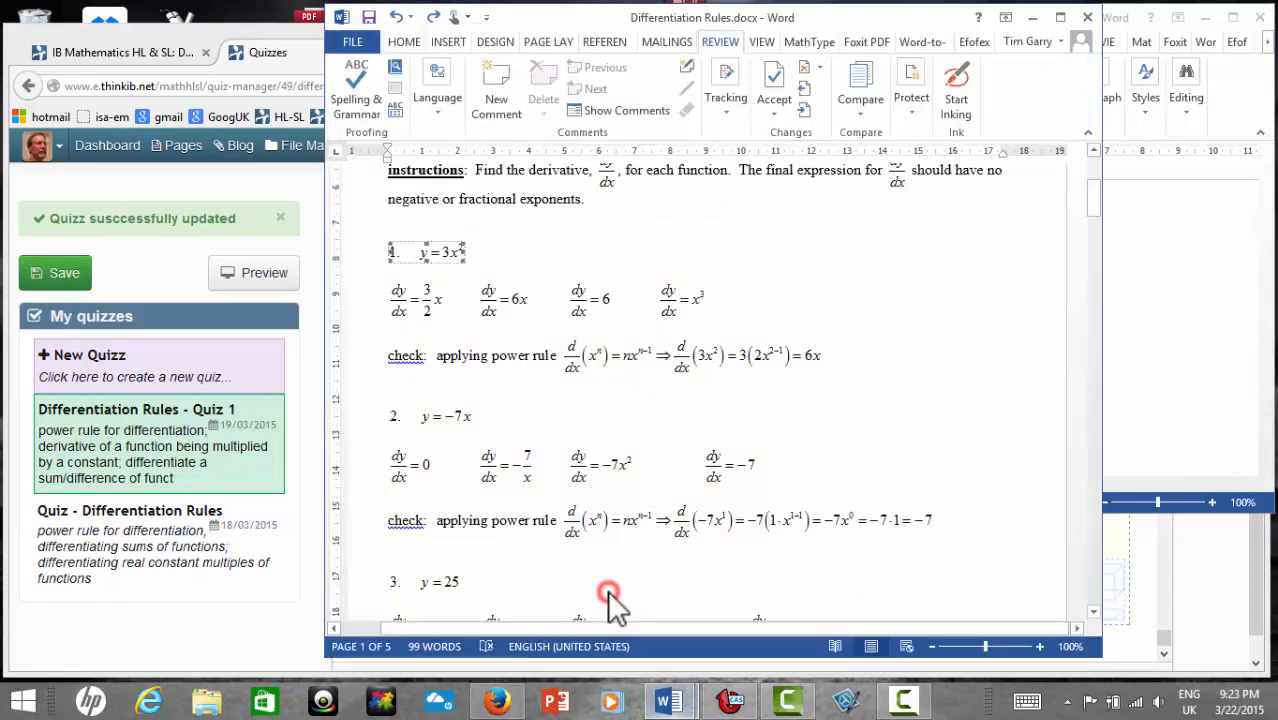
drag(1093, 195, 1098, 484)
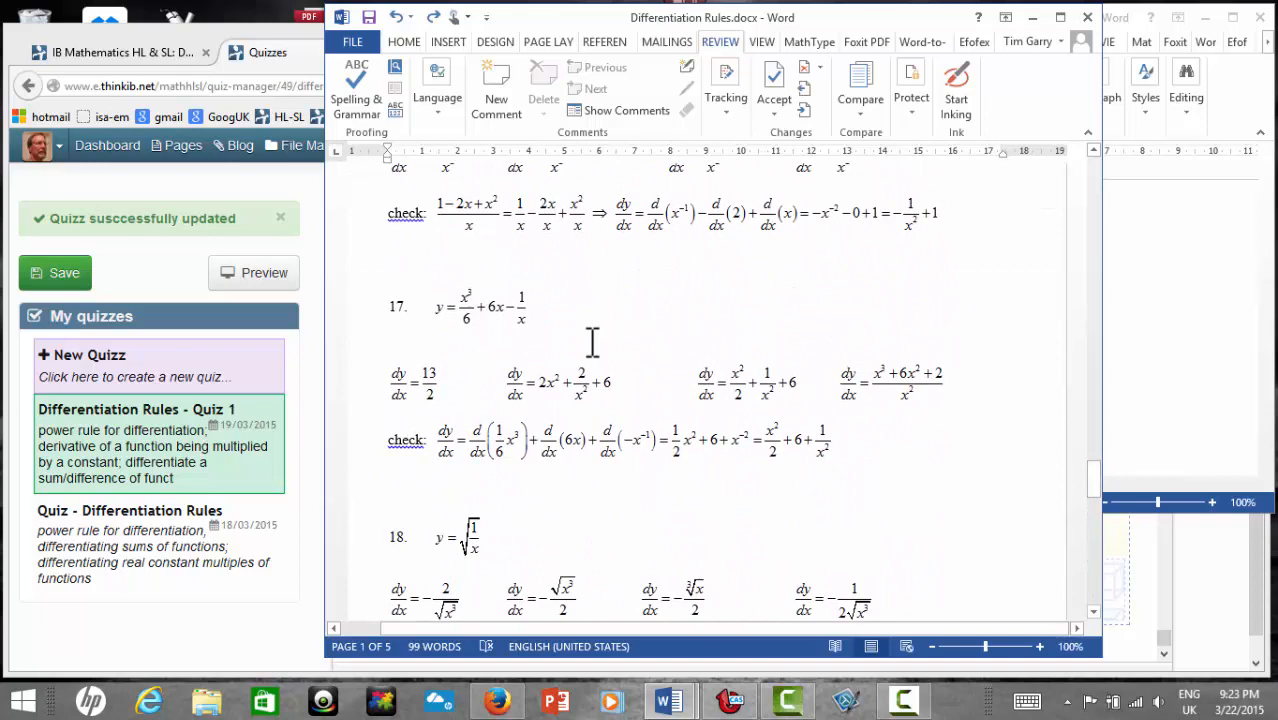
click(502, 308)
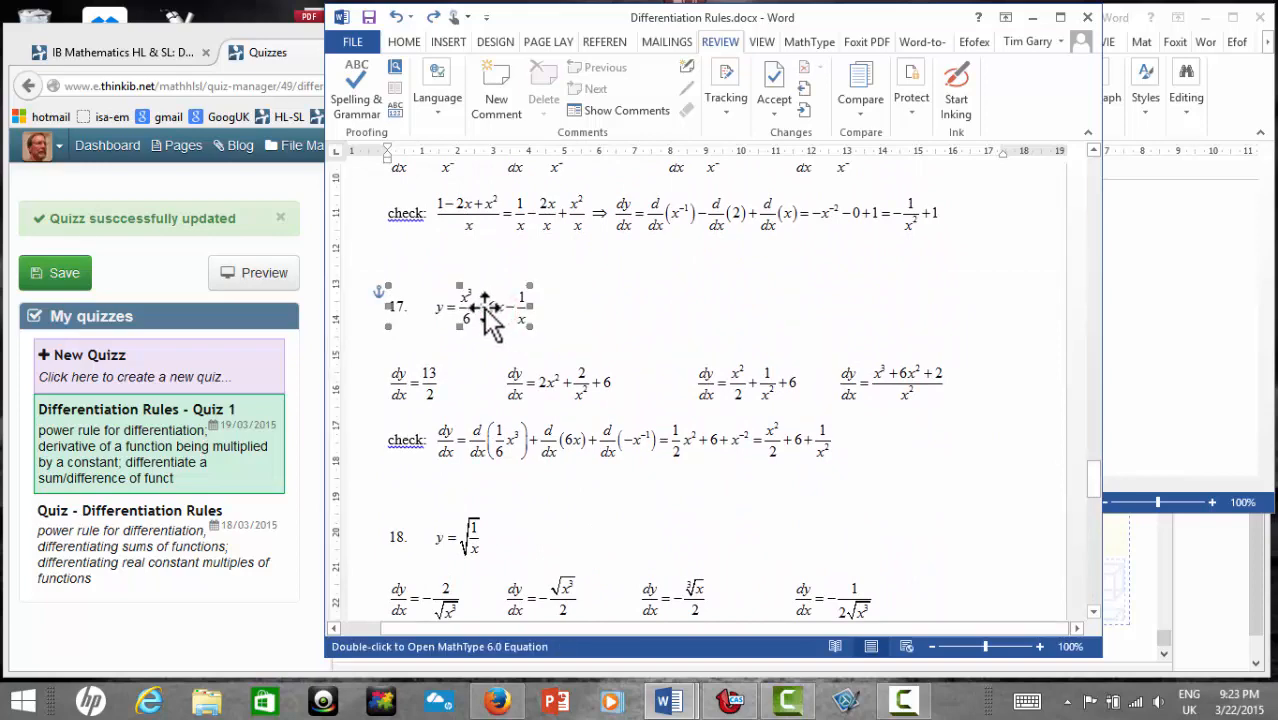
double_click(490, 312)
drag(597, 507, 285, 449)
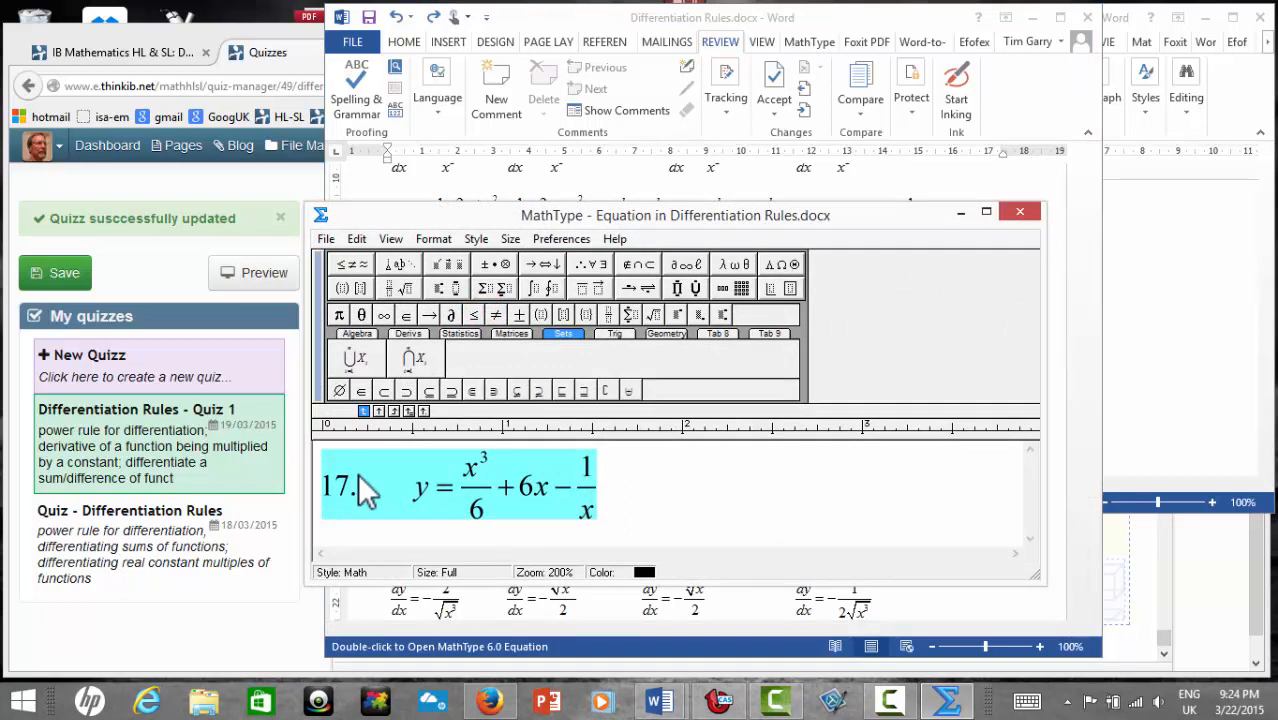
key(ctrl+c)
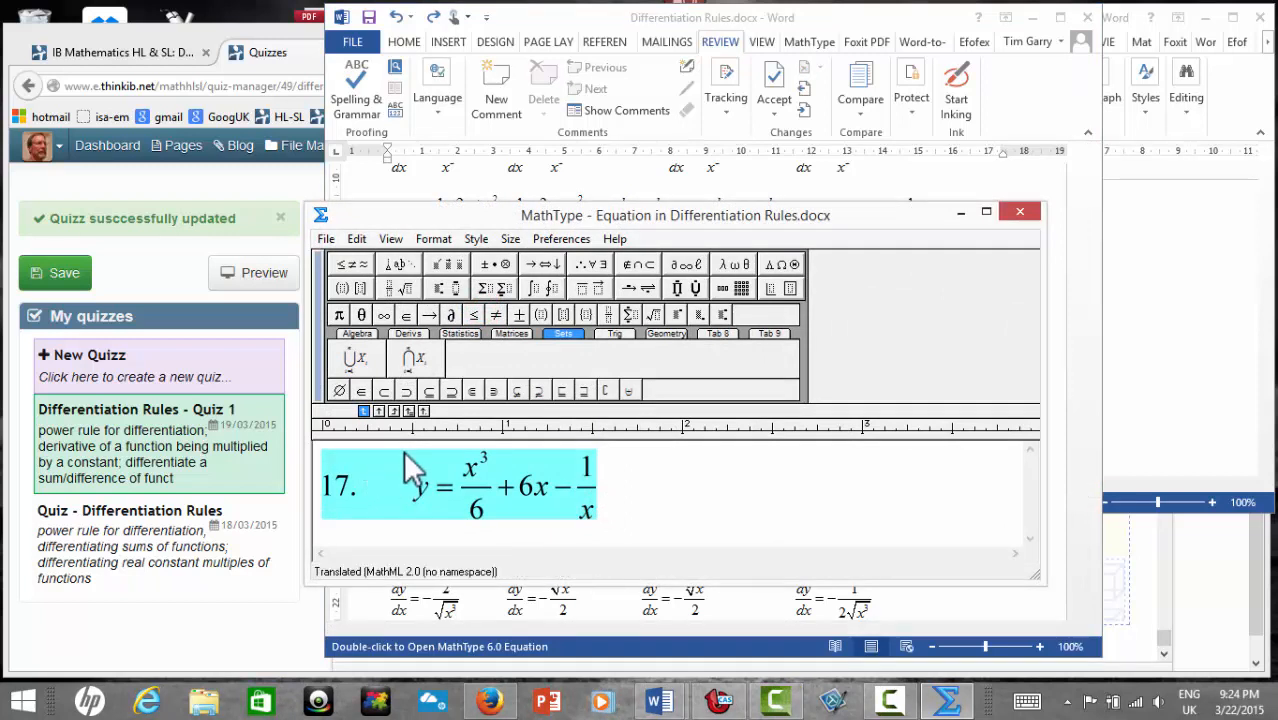
click(1020, 213)
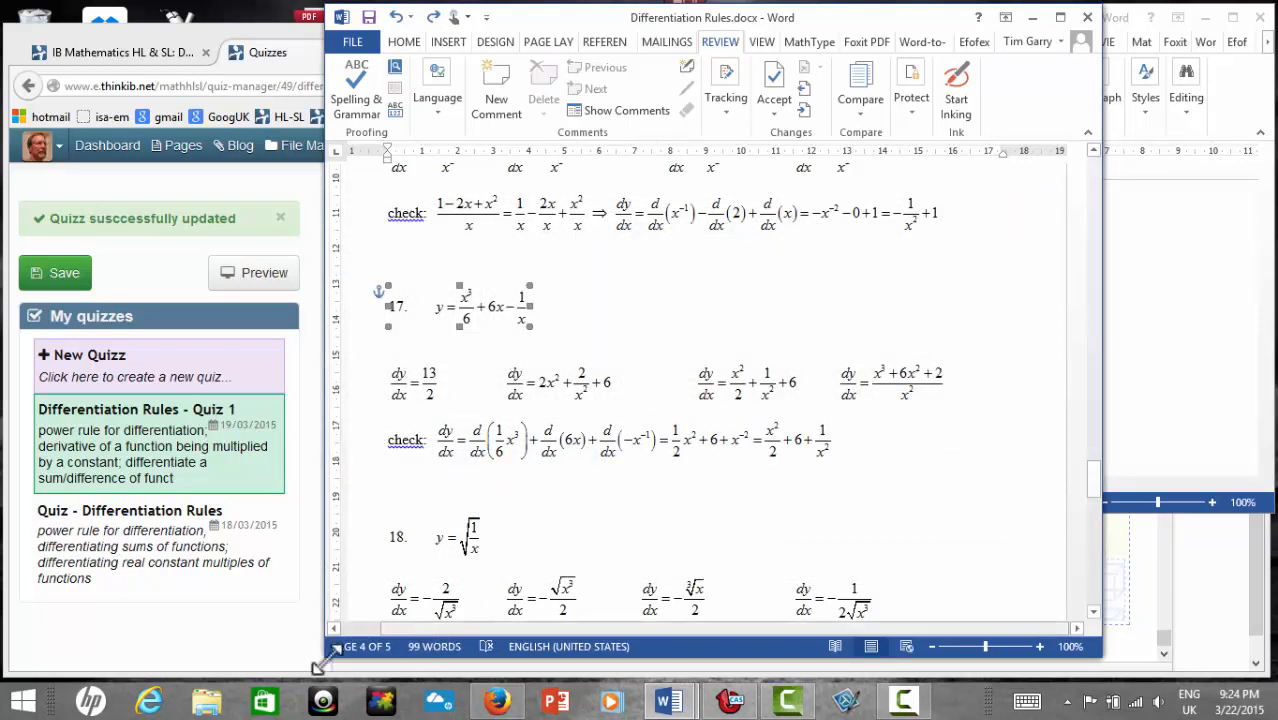
Switch back to Firefox with the quiz editor open at the end of Differentiation Rules - Quiz 1.
click(242, 655)
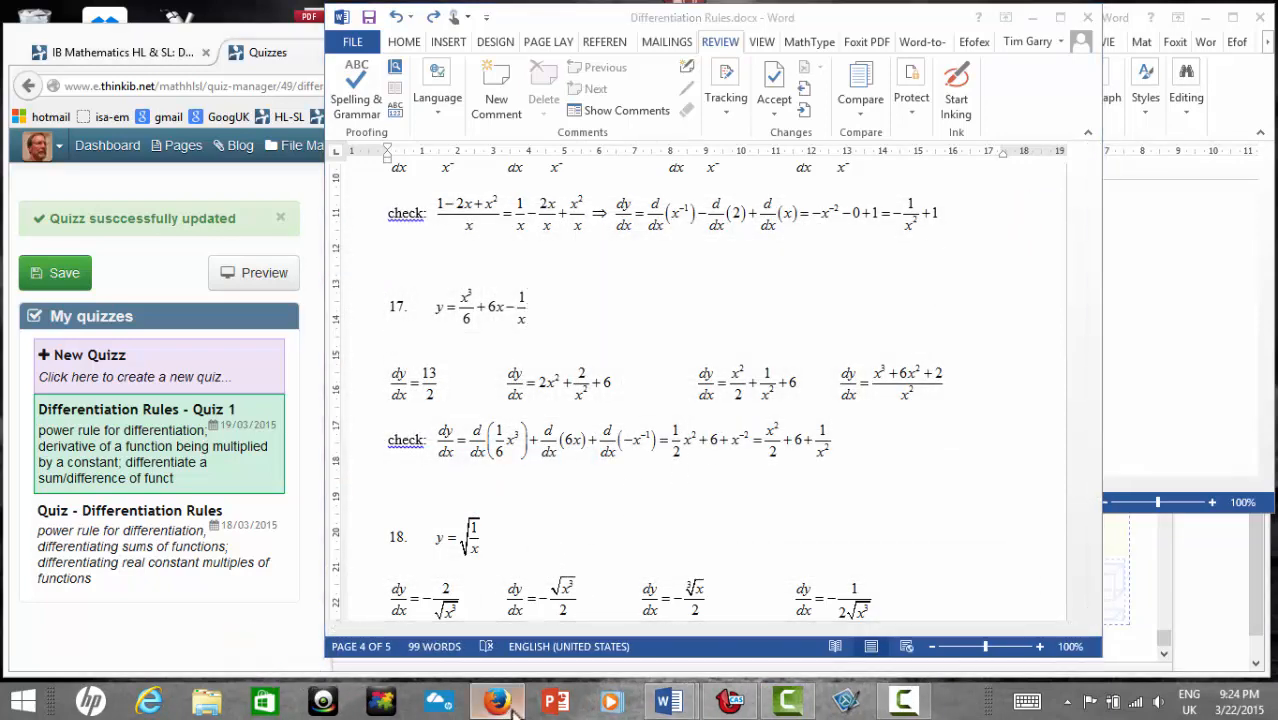
click(1200, 570)
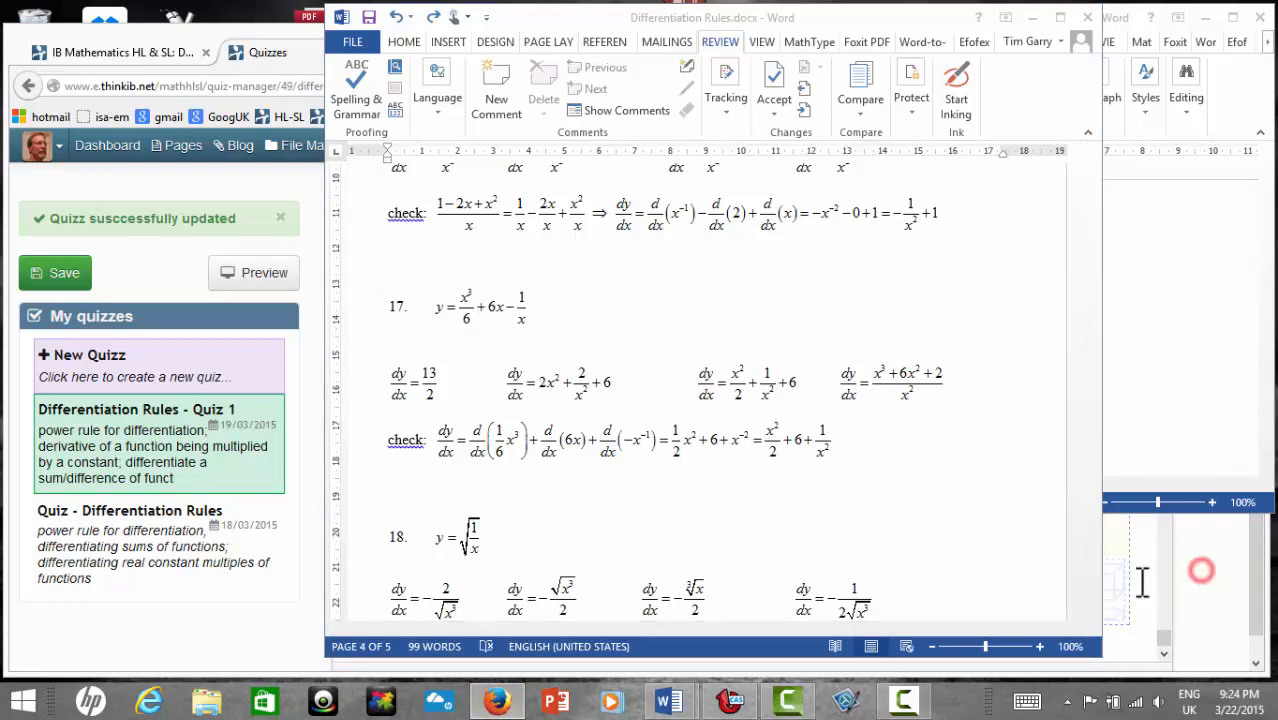
click(498, 702)
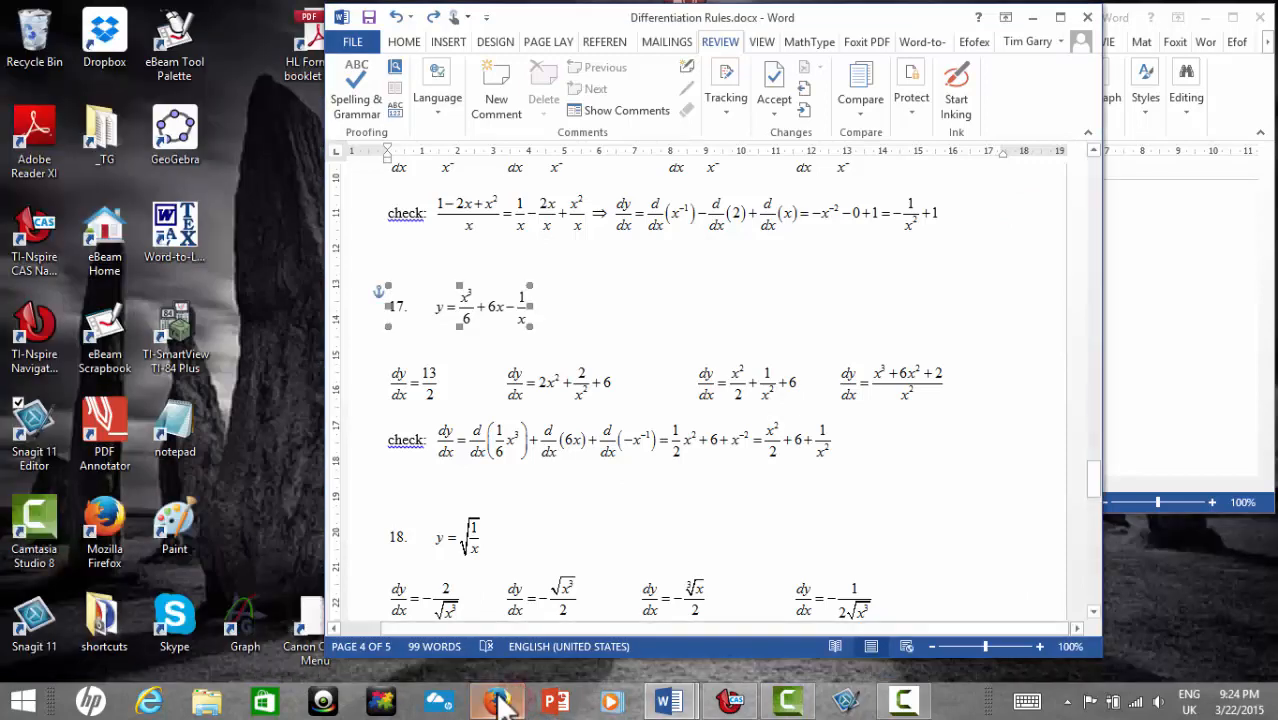
click(498, 702)
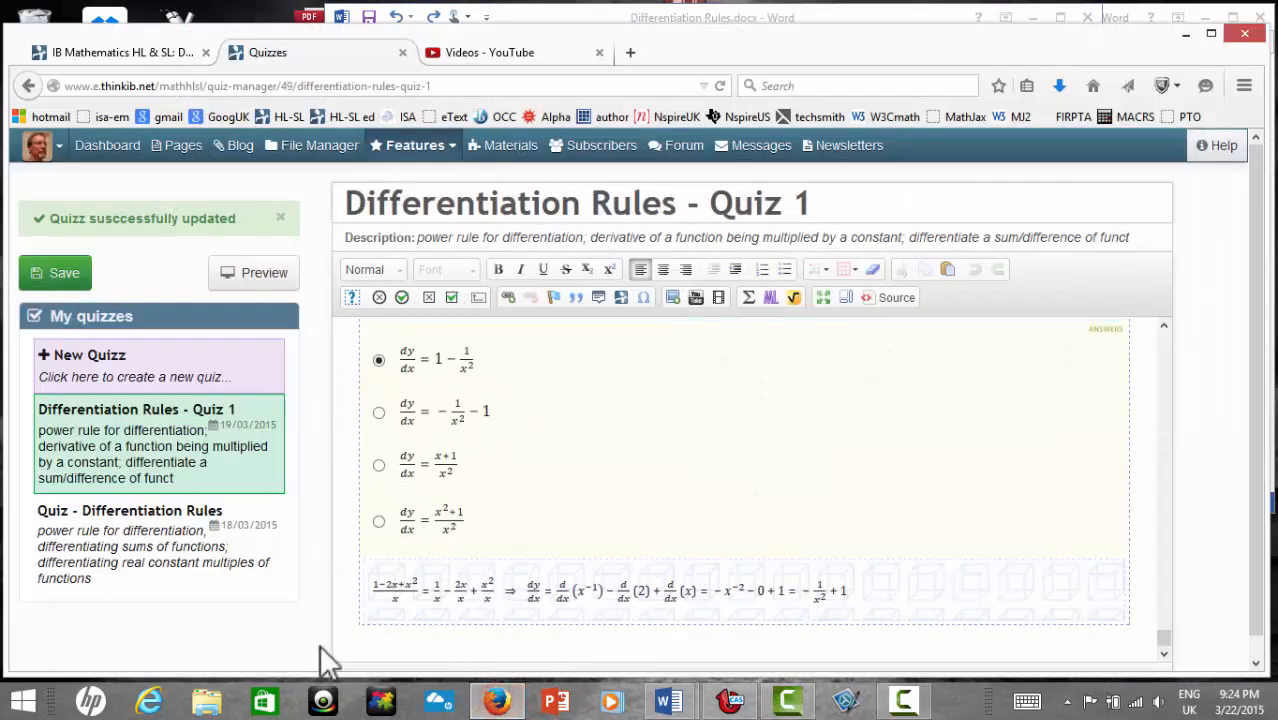
Add a new question block after the last question and paste the copied MathML into a new embedded MathML expression in its question area.
click(352, 298)
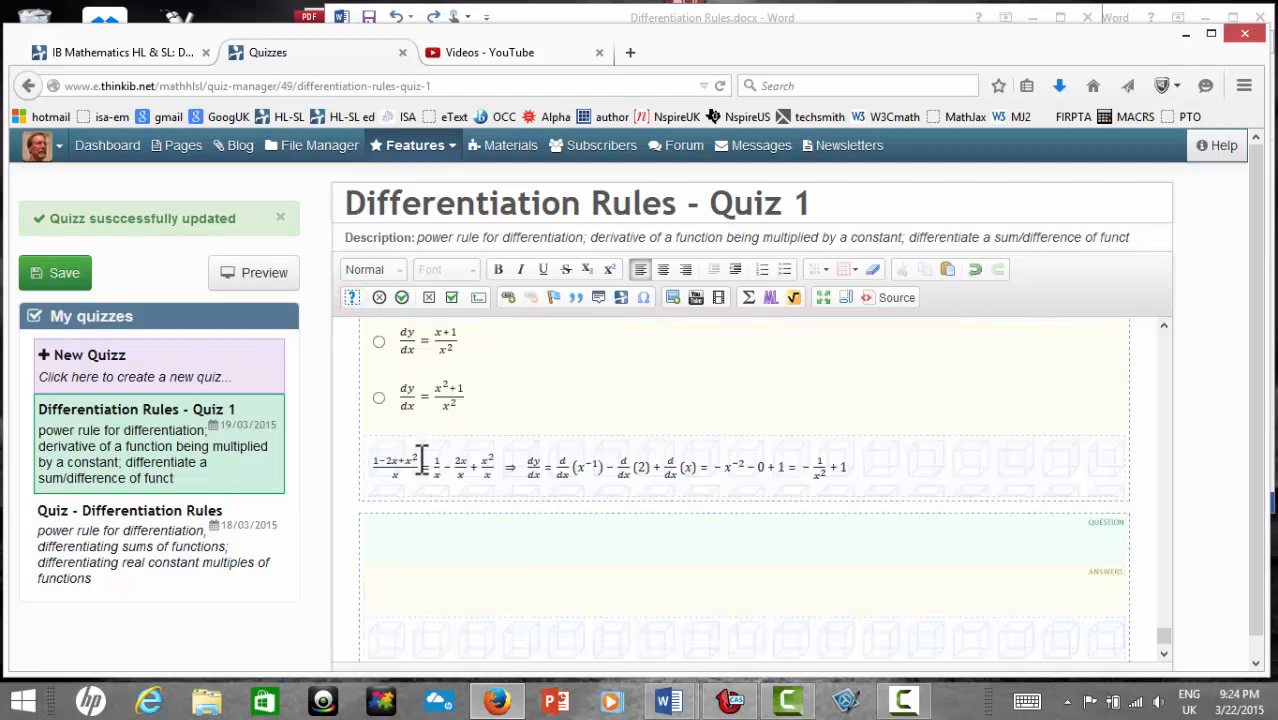
click(405, 541)
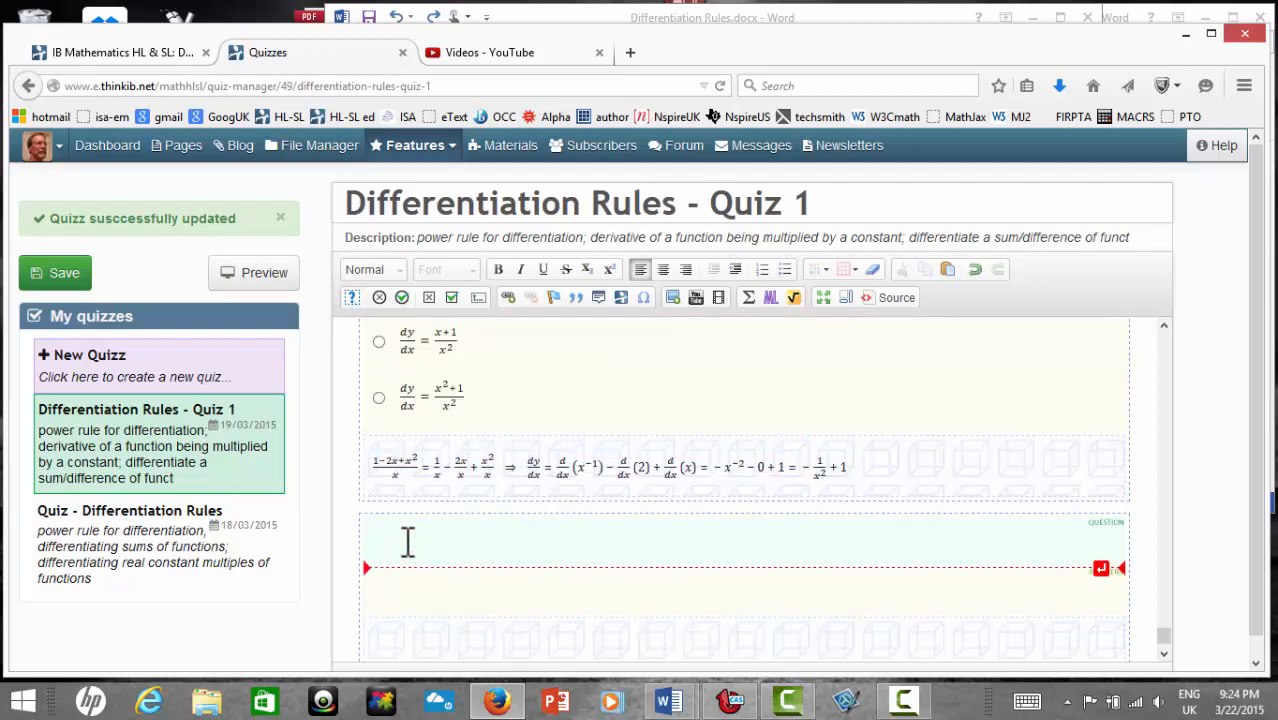
click(772, 297)
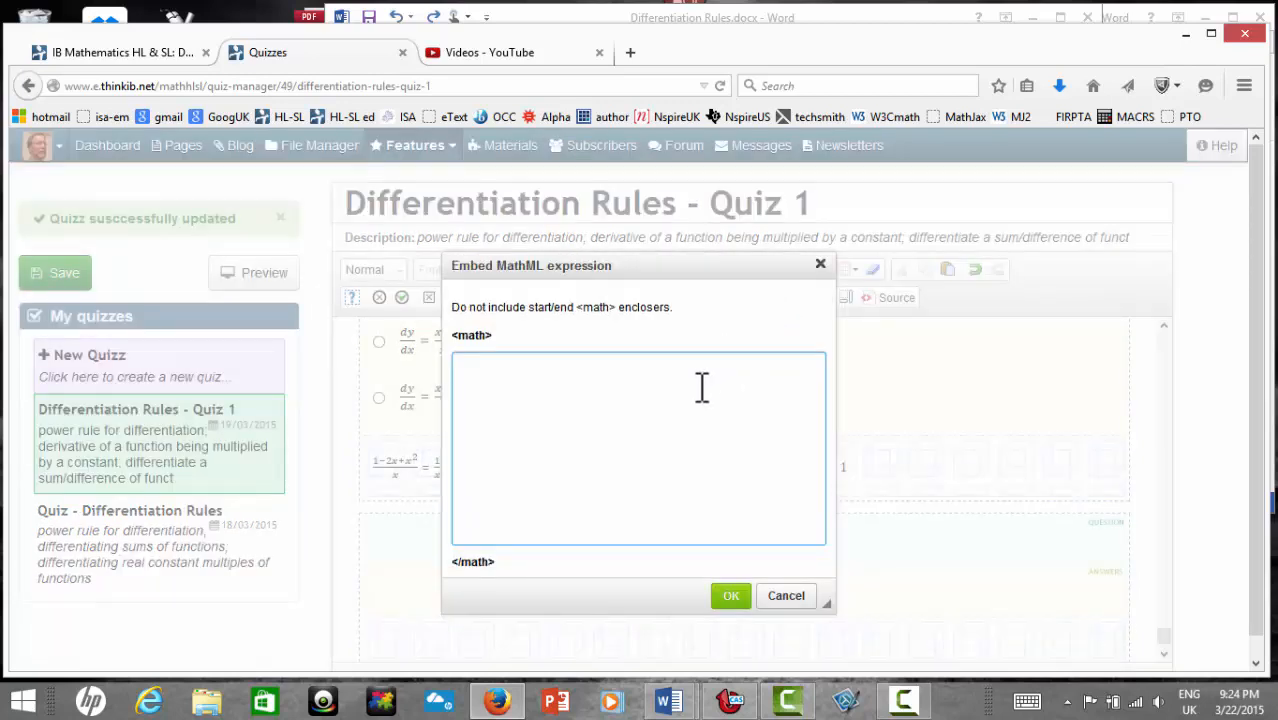
key(ctrl+v)
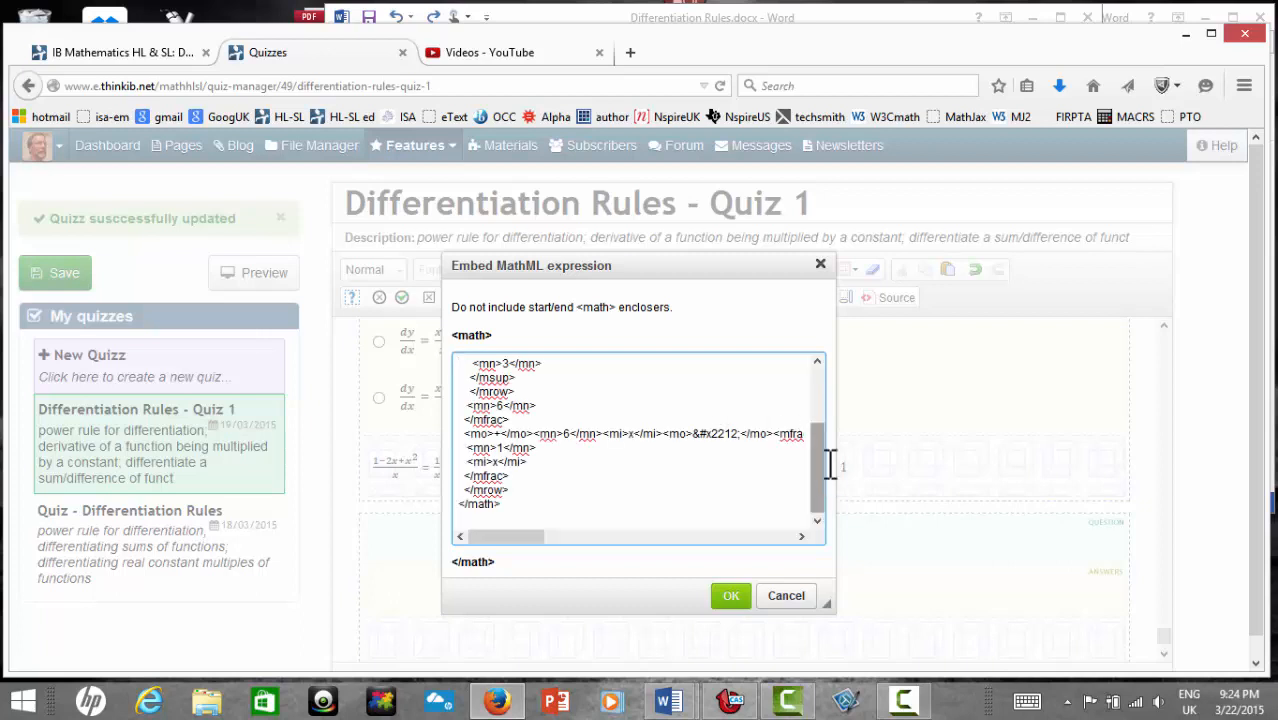
Remove the enclosing <math> and </math> tags from the pasted question 17 MathML.
drag(821, 461, 839, 390)
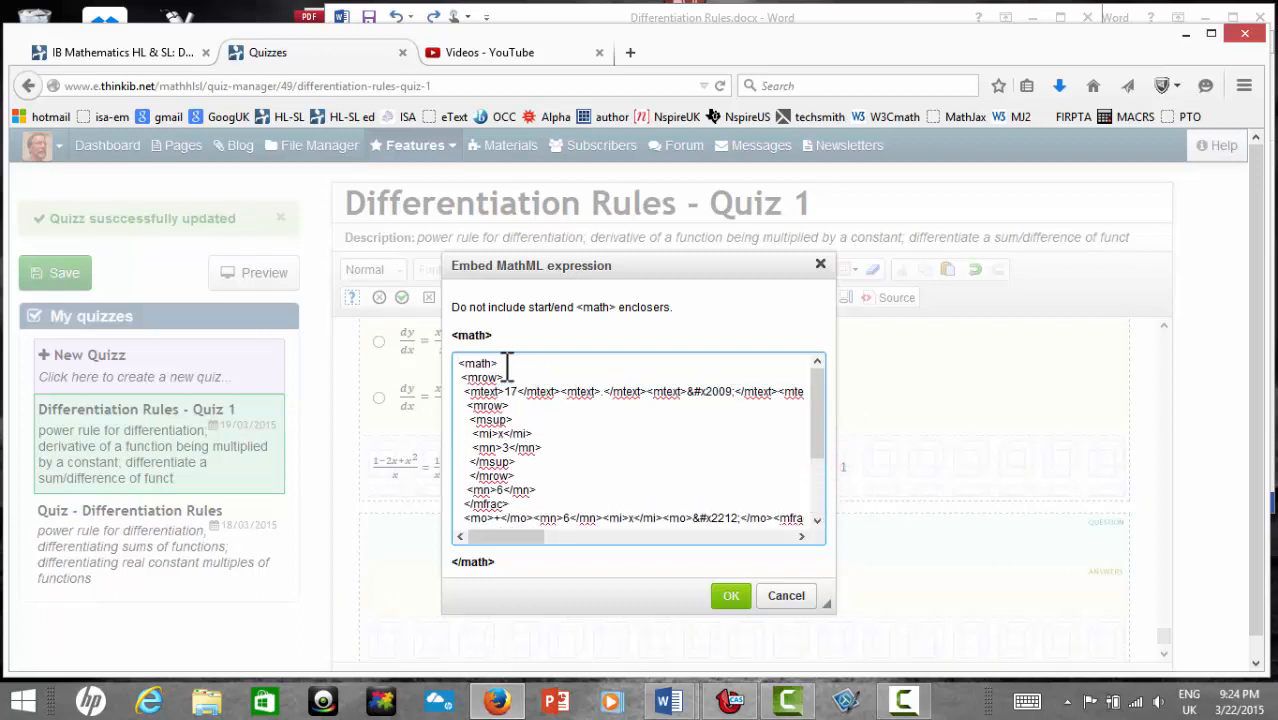
drag(506, 363, 452, 366)
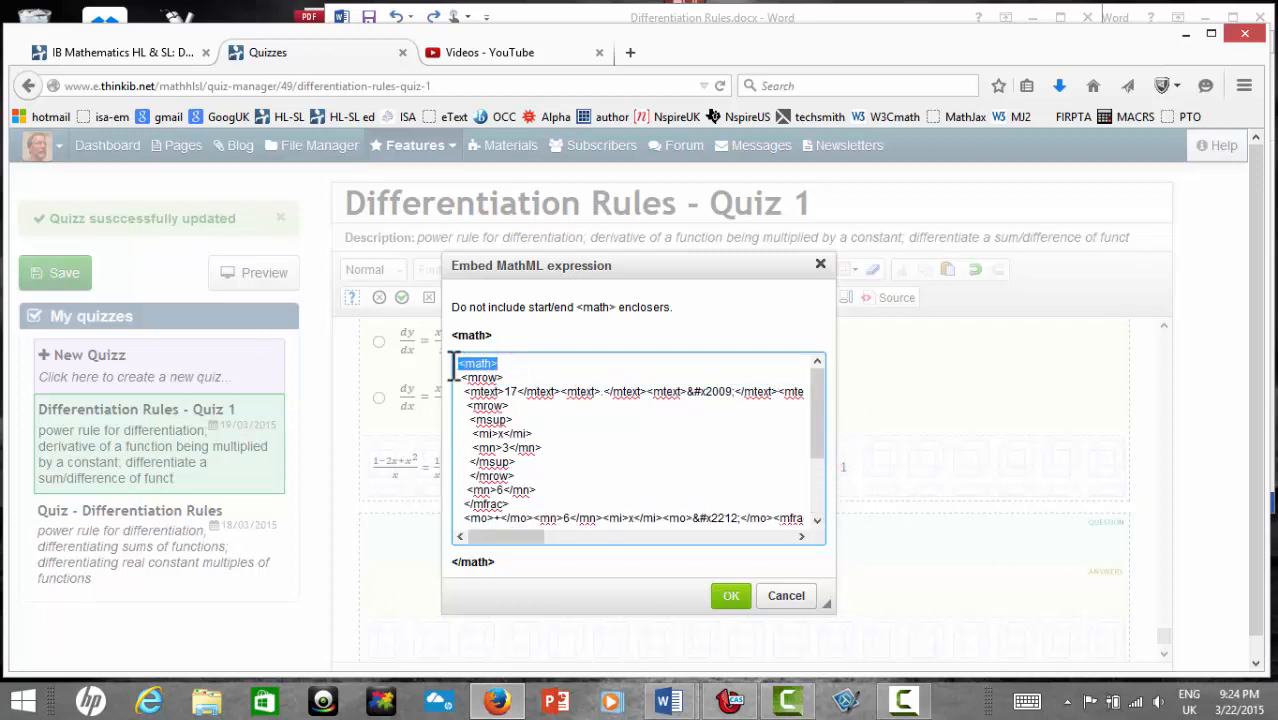
key(BackSpace)
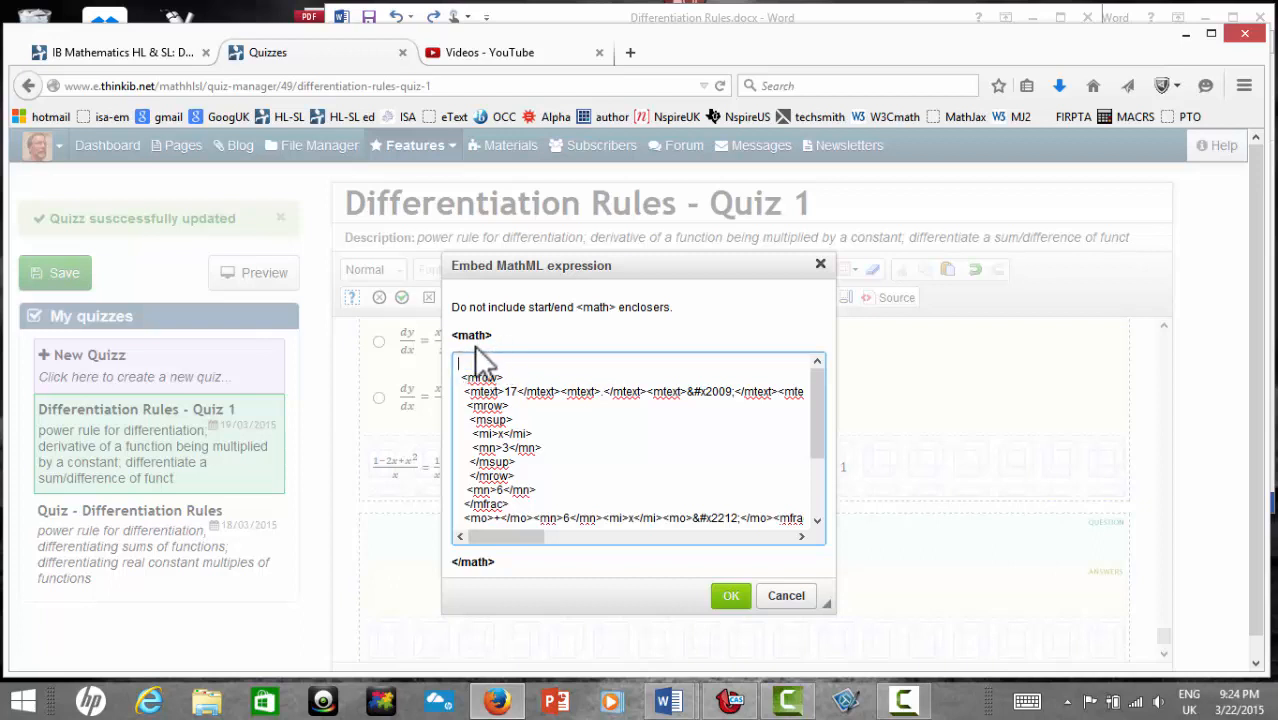
drag(816, 396, 765, 491)
drag(502, 506, 443, 499)
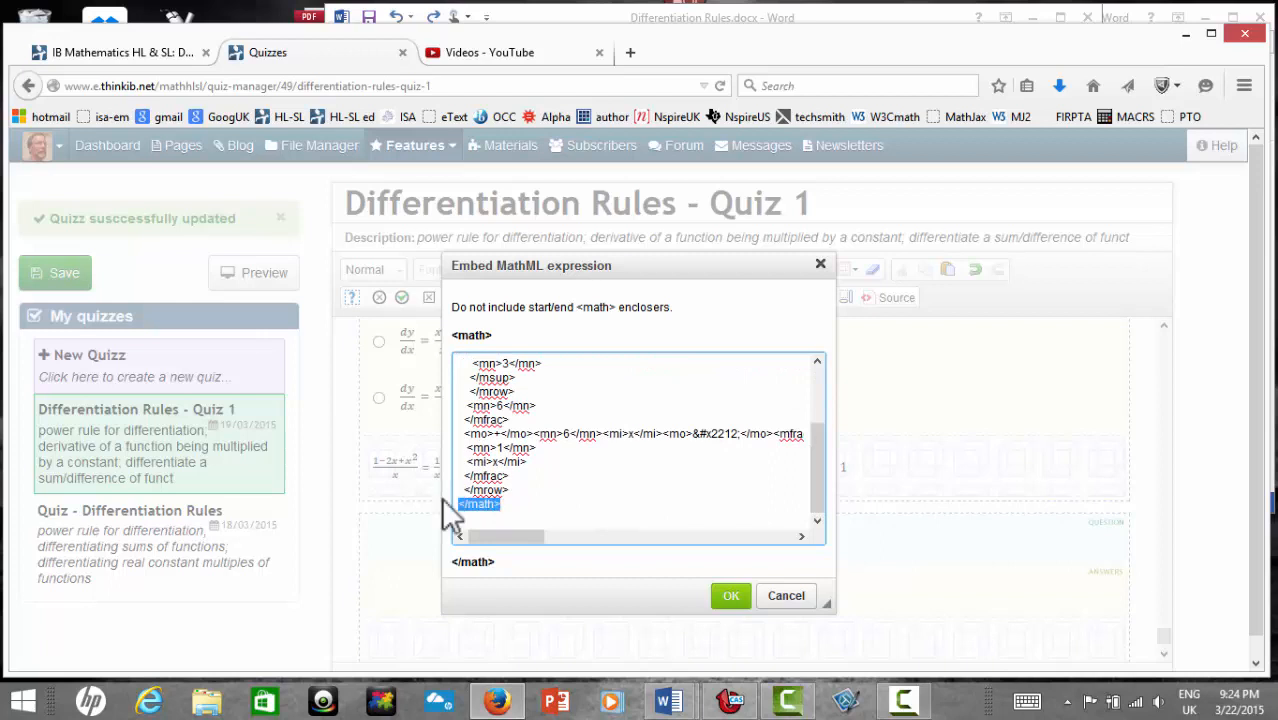
key(BackSpace)
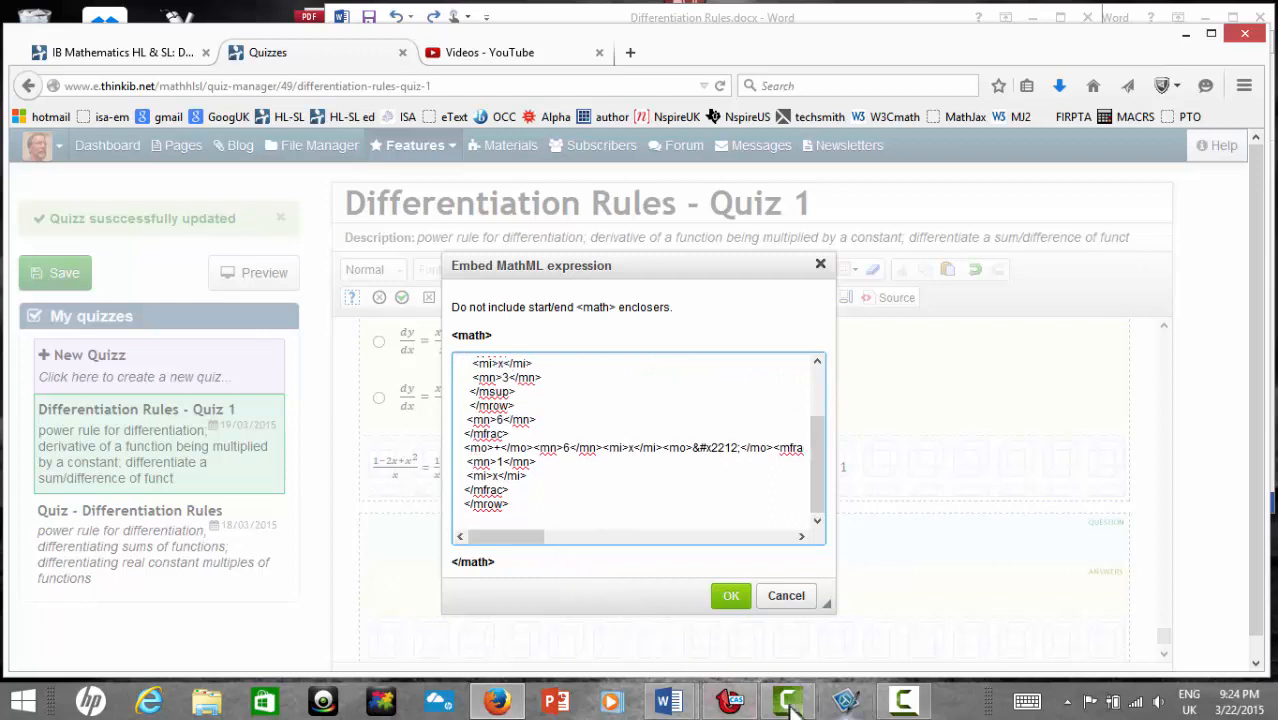
Switch to mstyle fontsize.docx in Word and copy the <mstyle fontsize='1.25em'> tag.
mouse_move(685, 697)
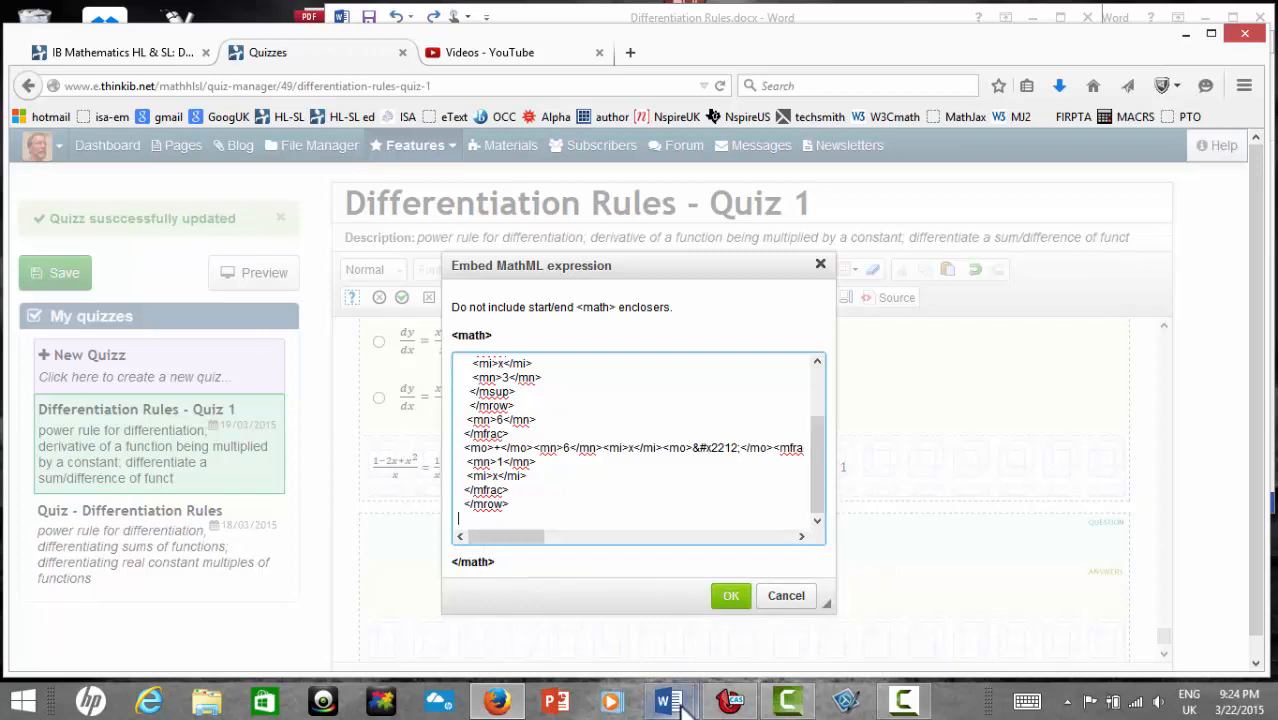
click(763, 634)
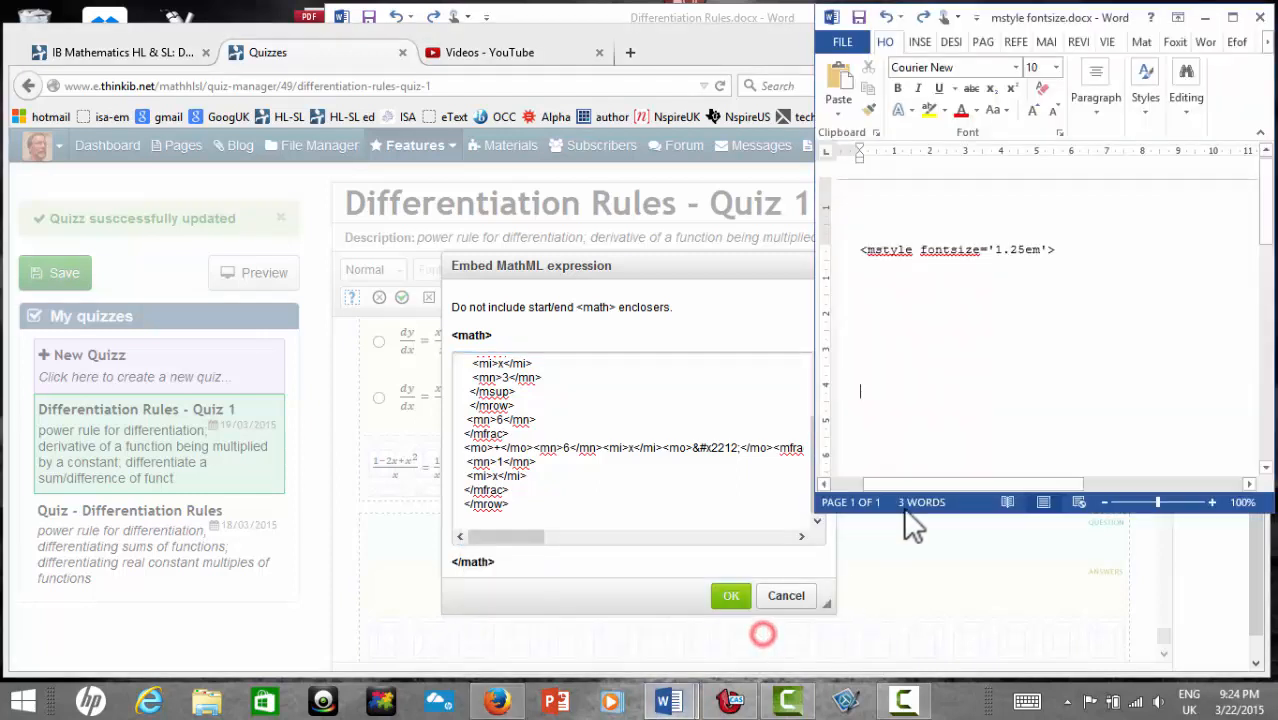
click(1064, 250)
shift+click(850, 252)
key(ctrl+c)
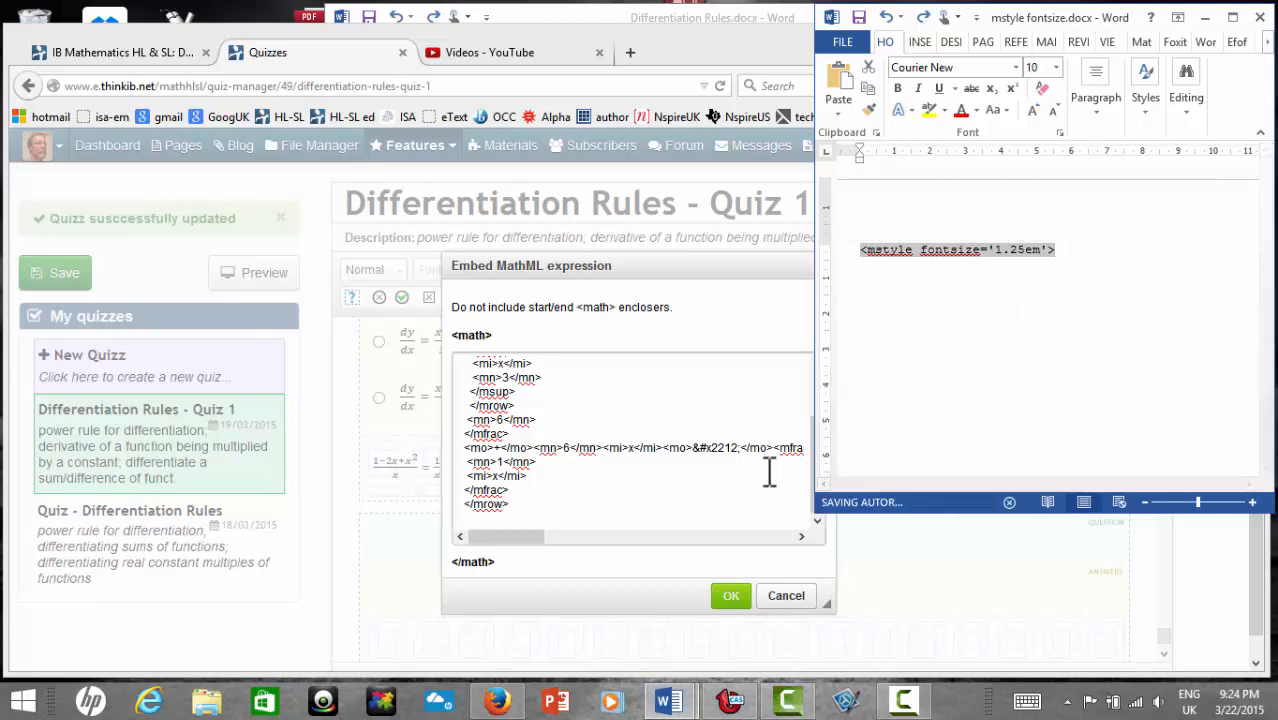
Return to the MathML expression in Firefox and insert <mstyle fontsize='1.25em'> on the empty line before the first <mrow>.
click(765, 400)
drag(817, 432, 827, 365)
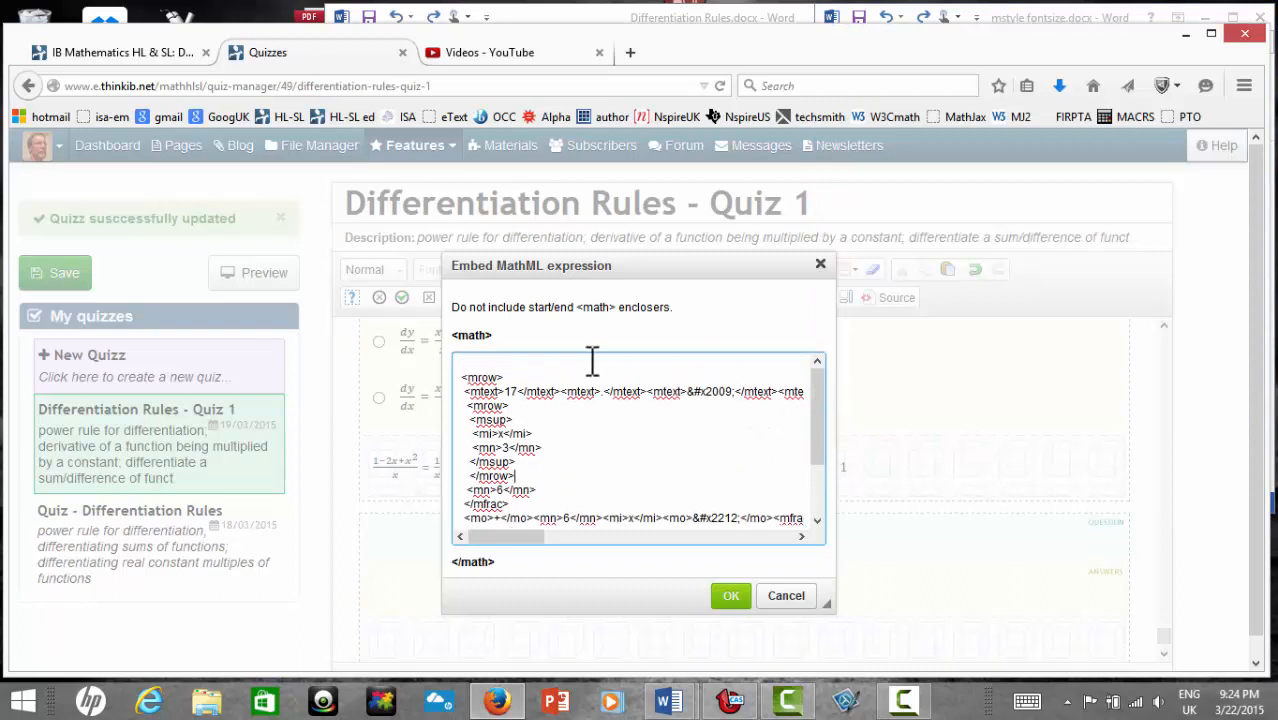
click(571, 363)
text(<mstyle fontsize="1.25em">)
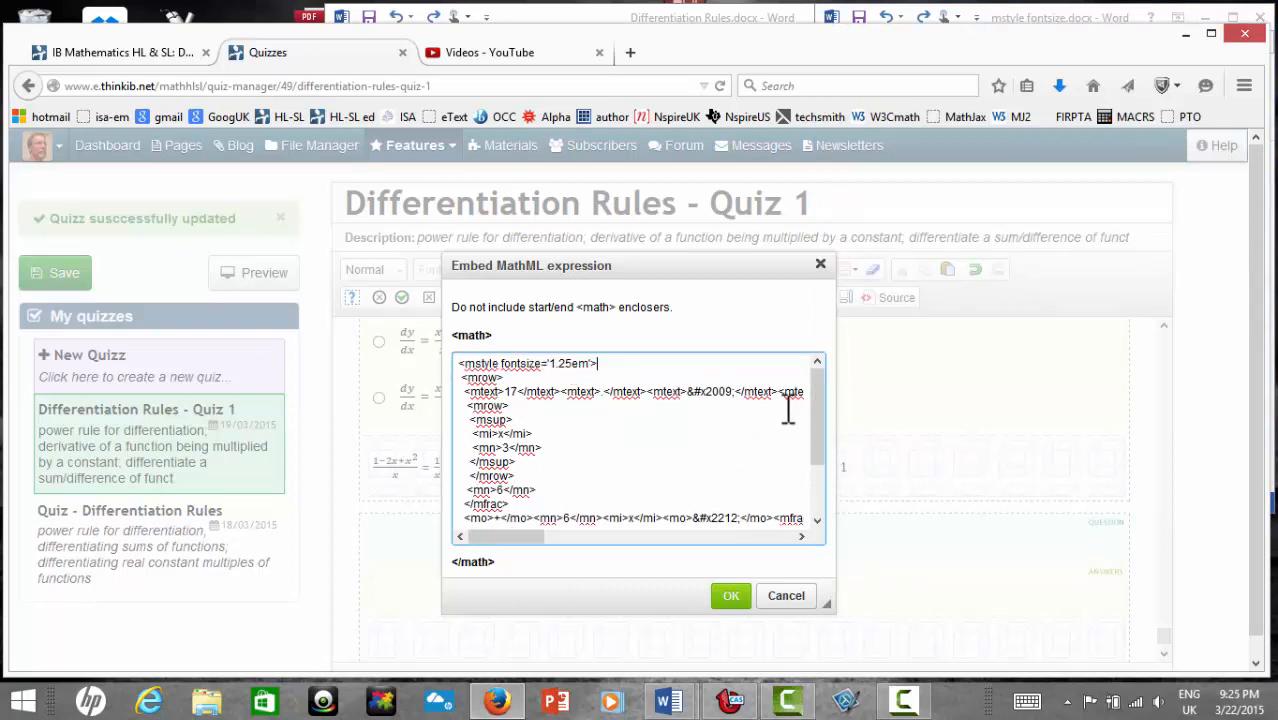
Add a closing </mstyle> tag after the last </mrow>, embed the expression, and go to the empty answers area of question 17.
drag(810, 394, 810, 474)
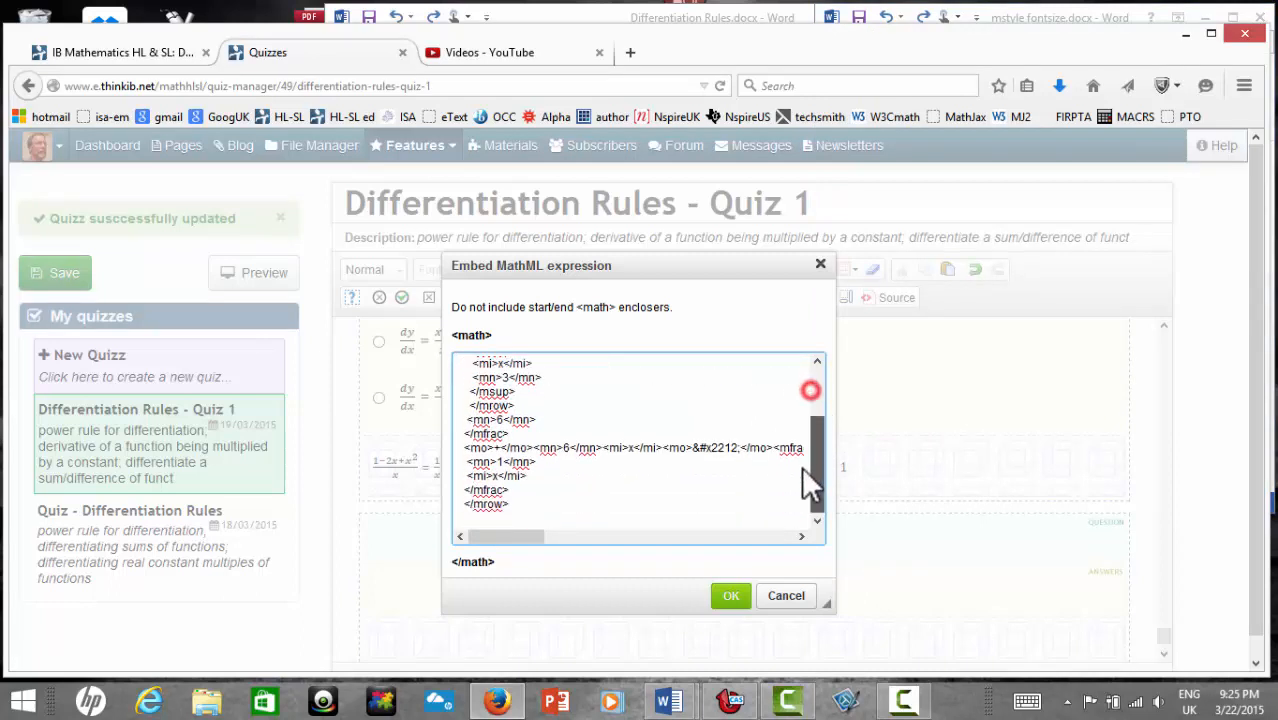
click(573, 516)
key(ctrl+v)
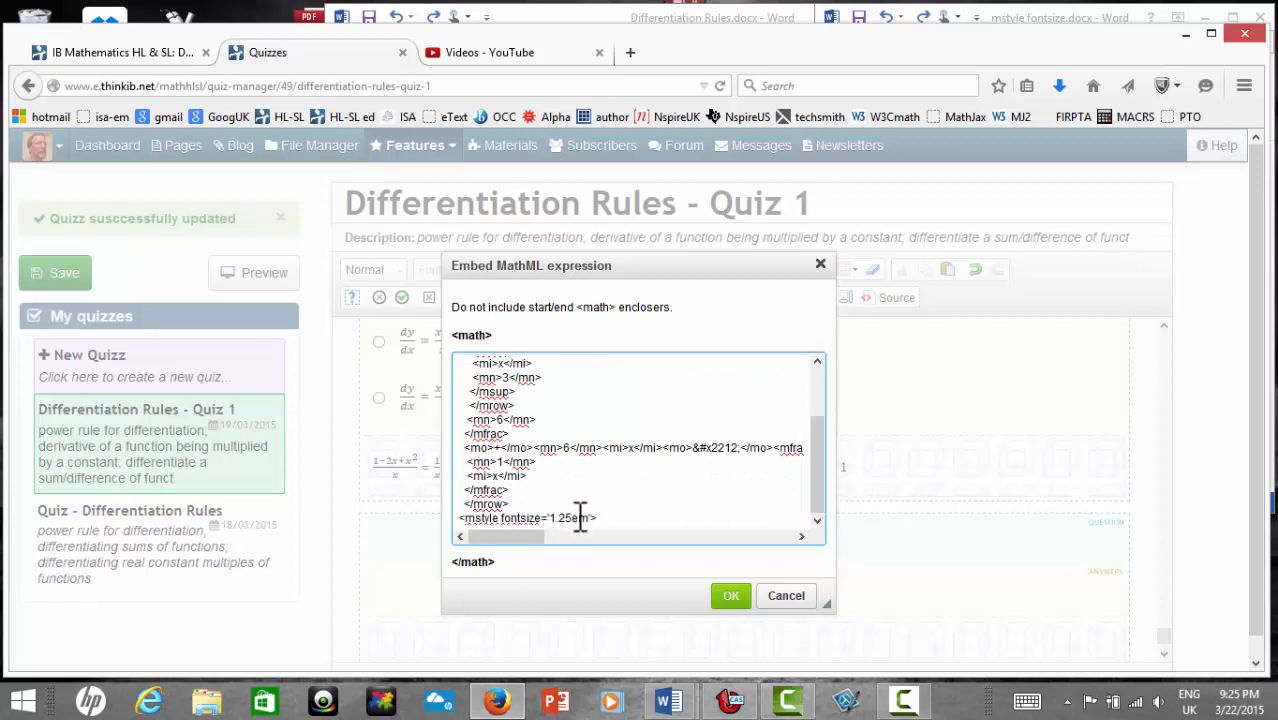
click(592, 517)
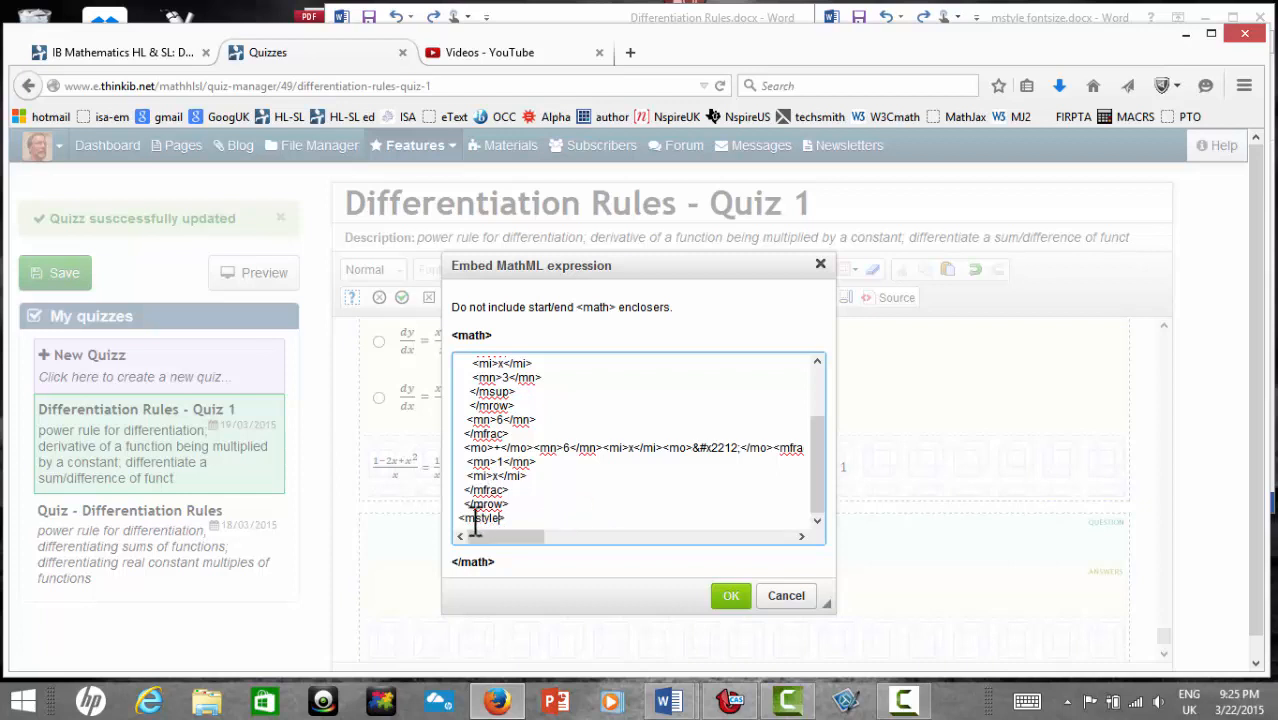
text(/)
click(727, 596)
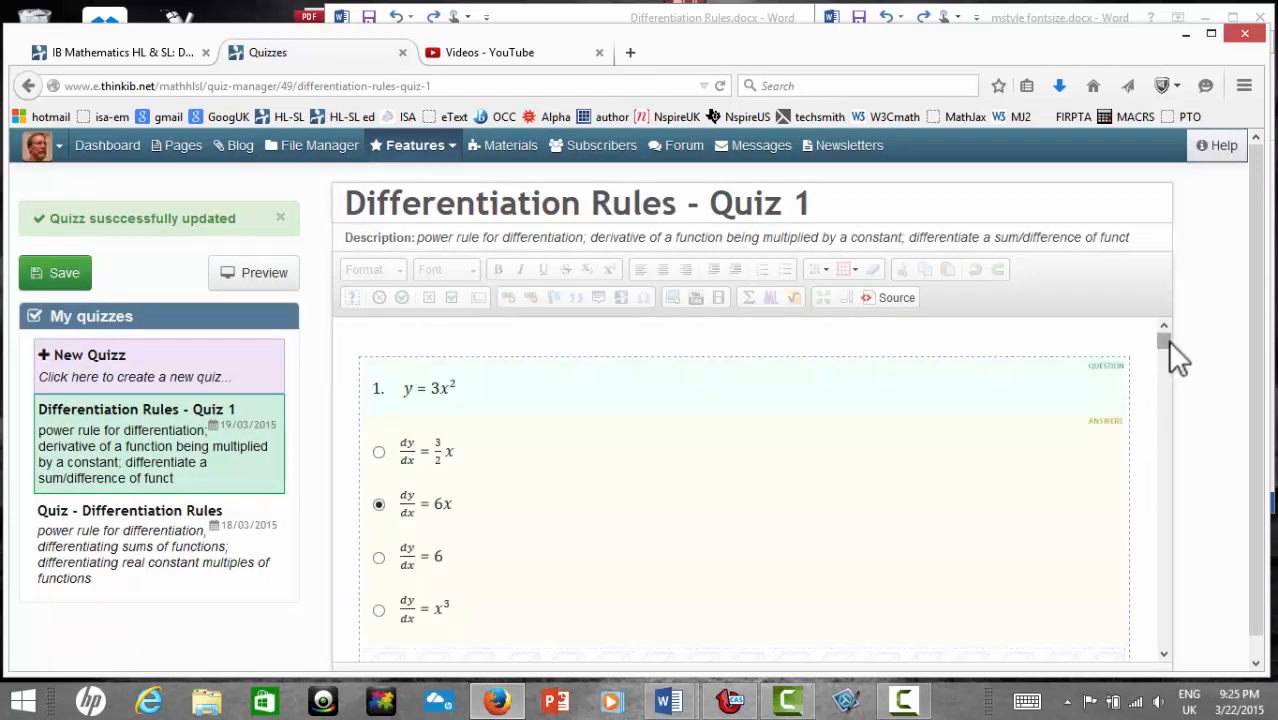
drag(1165, 340, 1154, 637)
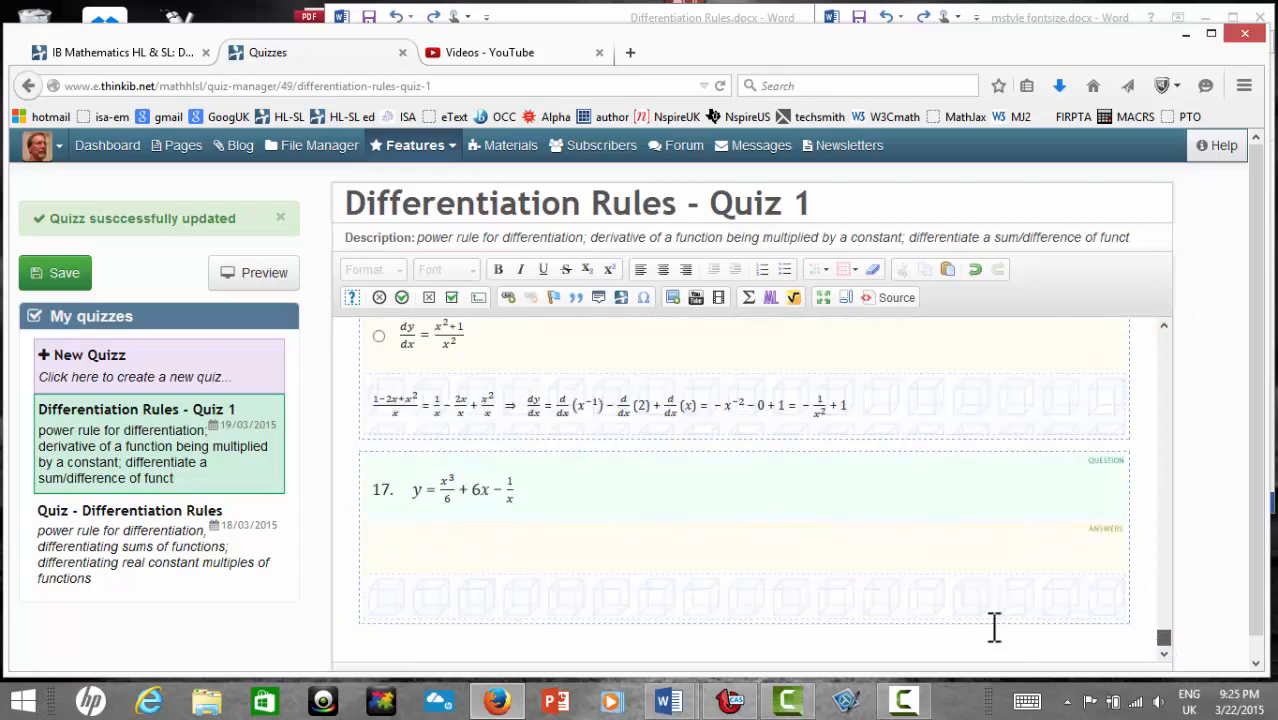
click(465, 548)
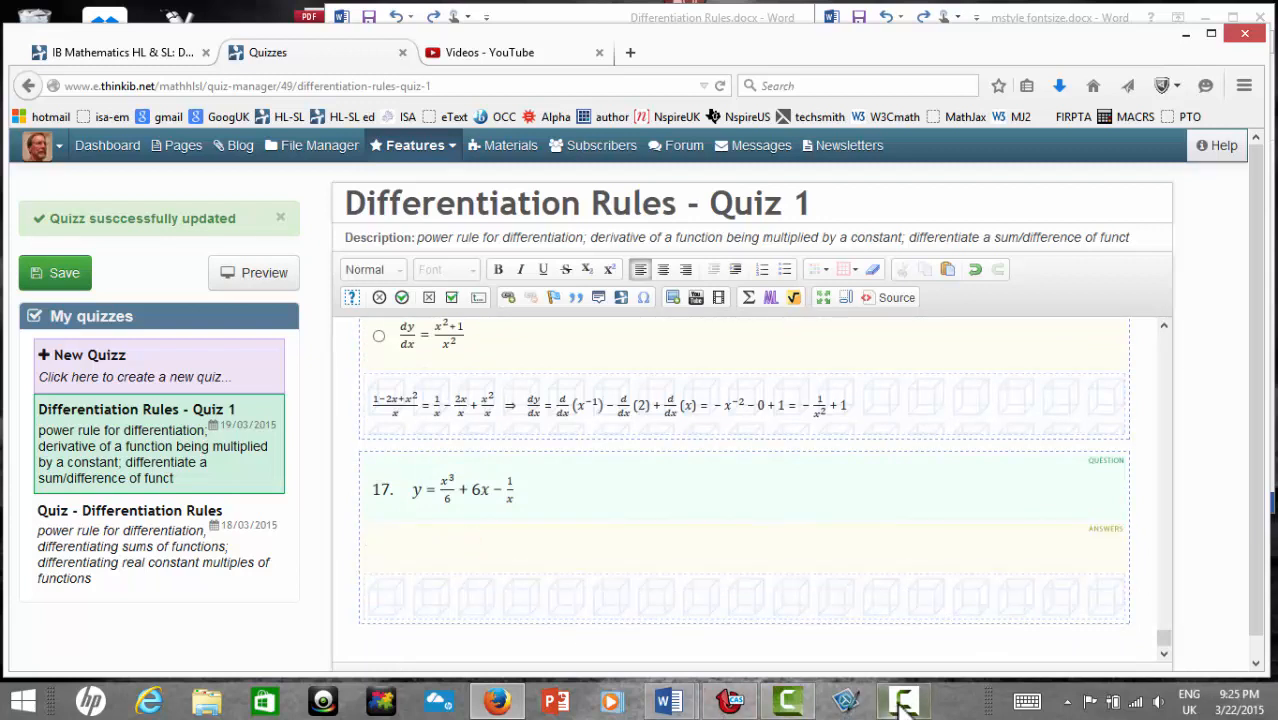
Switch to Differentiation Rules.docx in Word, copy question 17's first answer, dy/dx = 13/2, from MathType as MathML, and close the equation editor.
mouse_move(670, 702)
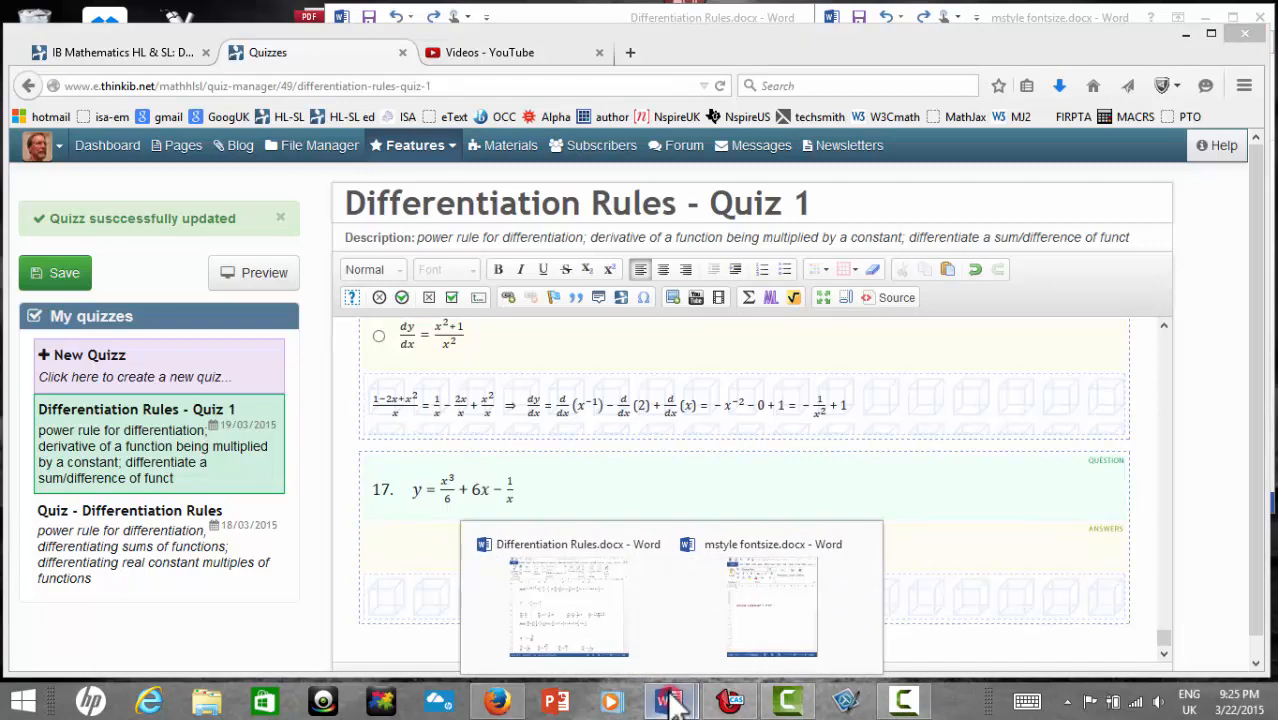
click(585, 618)
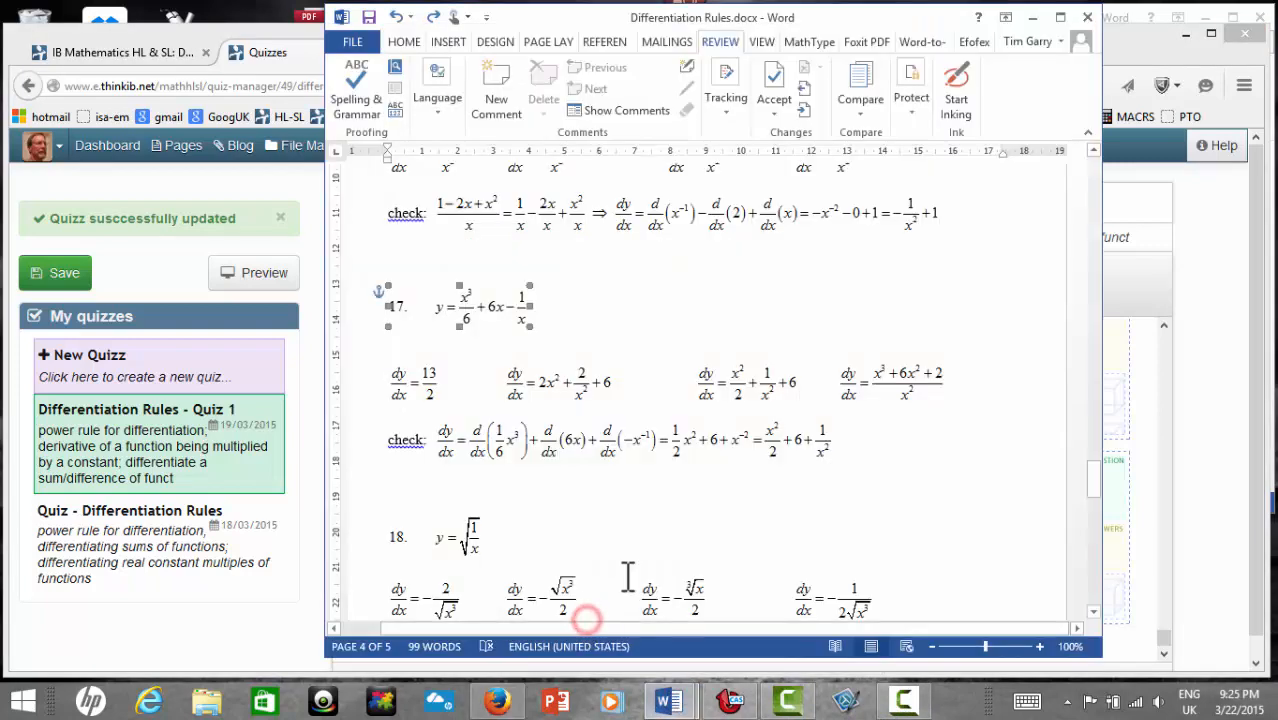
double_click(424, 383)
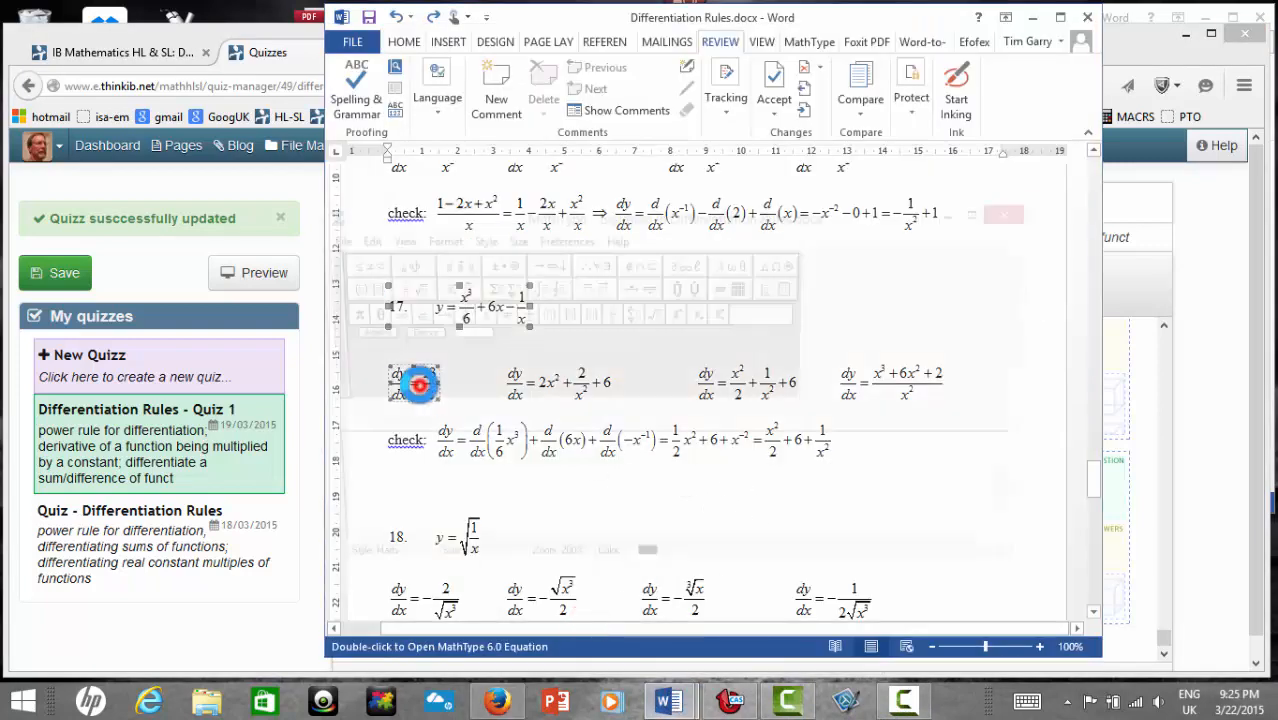
drag(446, 472, 257, 490)
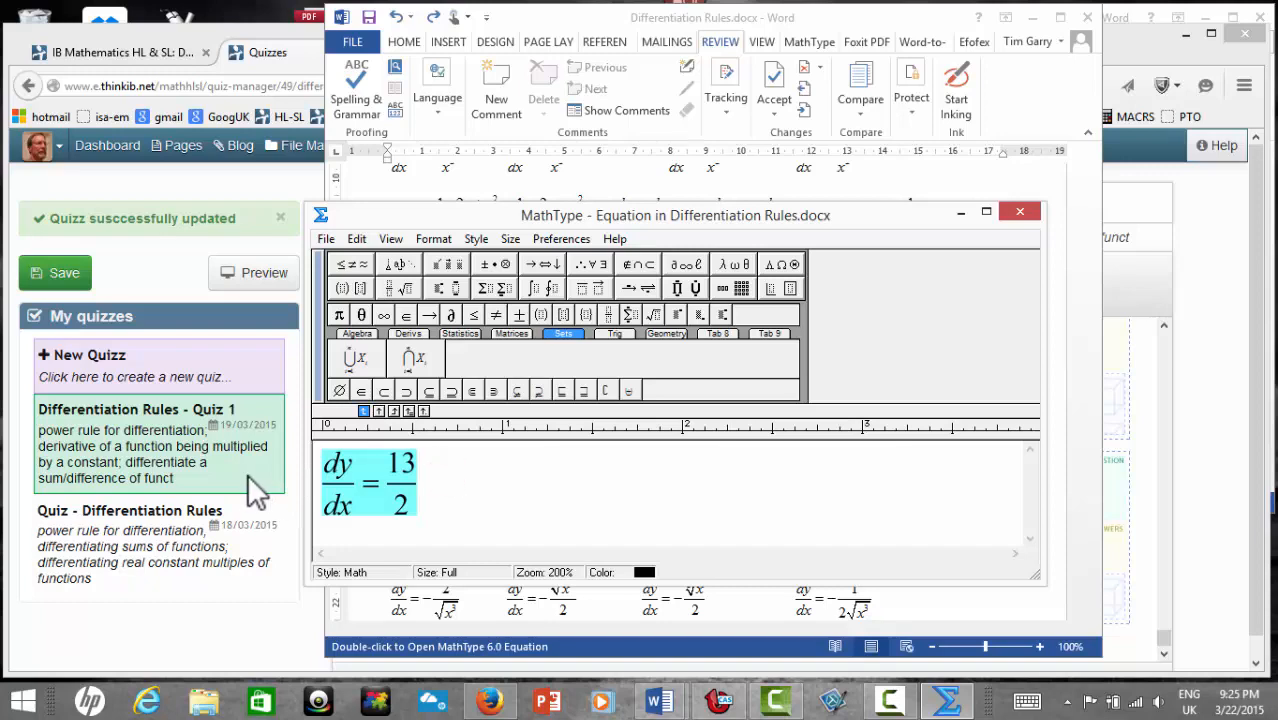
key(ctrl+c)
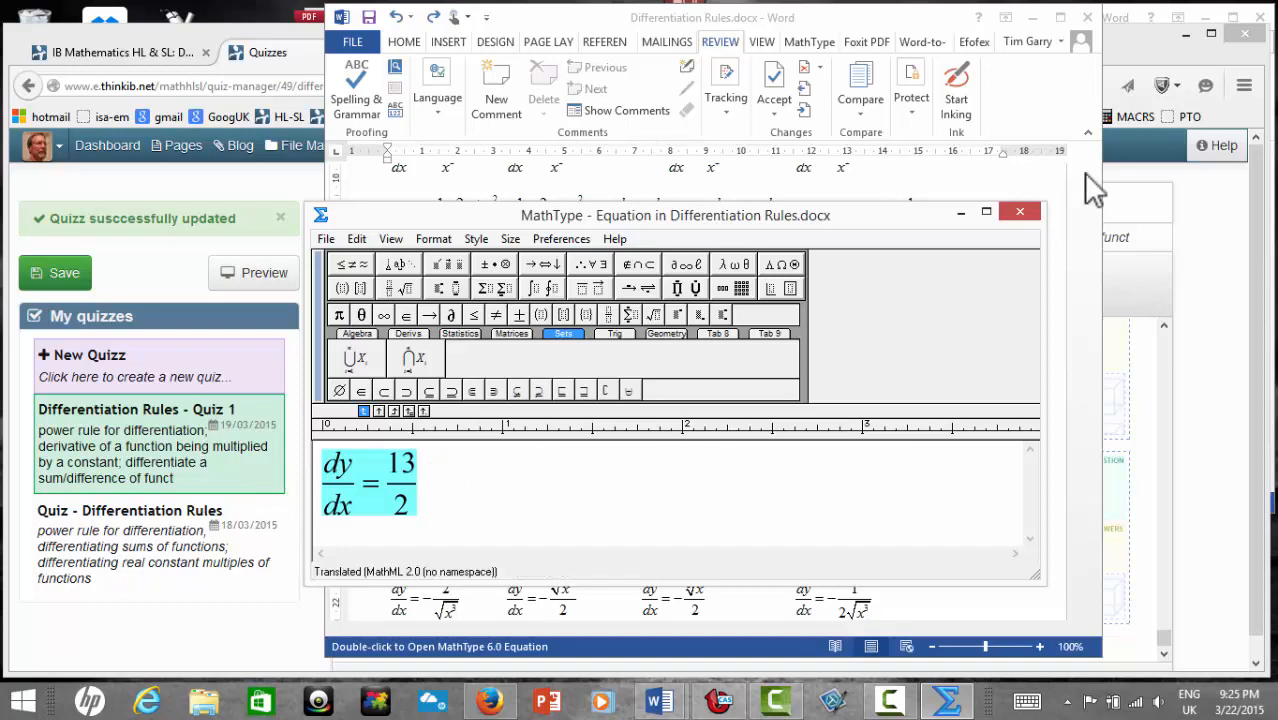
click(1020, 213)
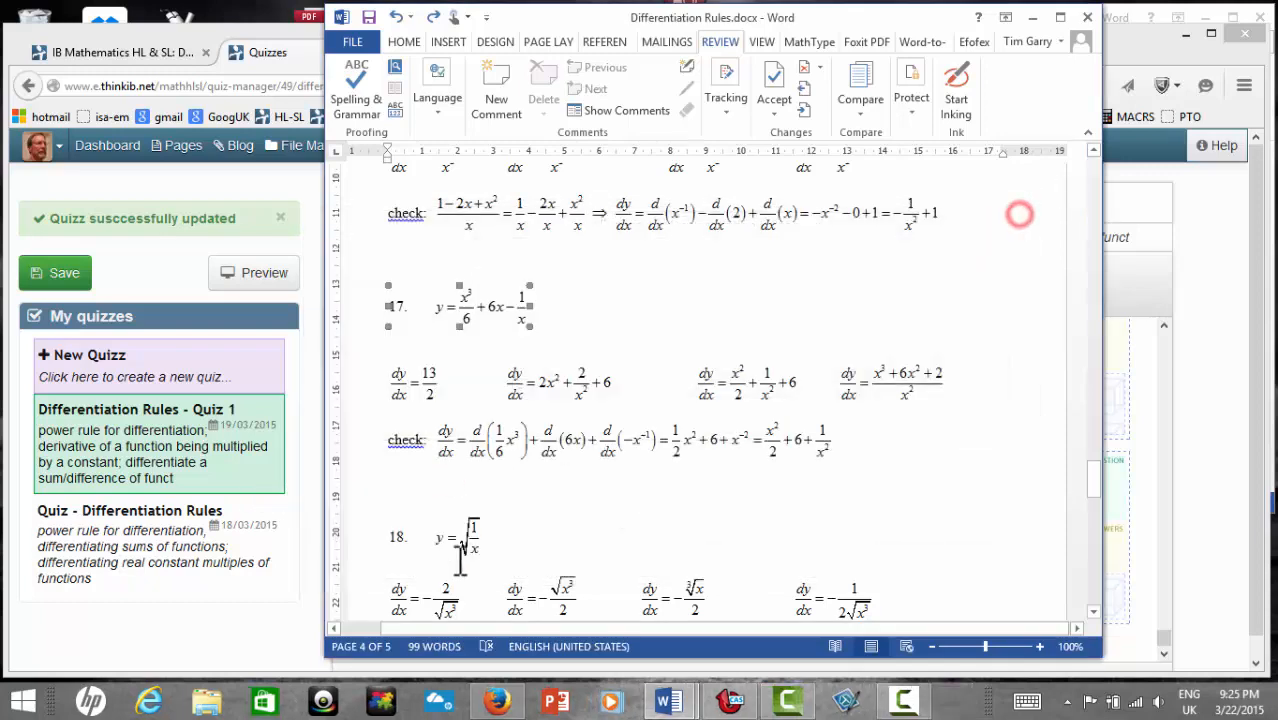
Switch back to Firefox with the quiz editor open at question 17.
click(300, 641)
click(493, 703)
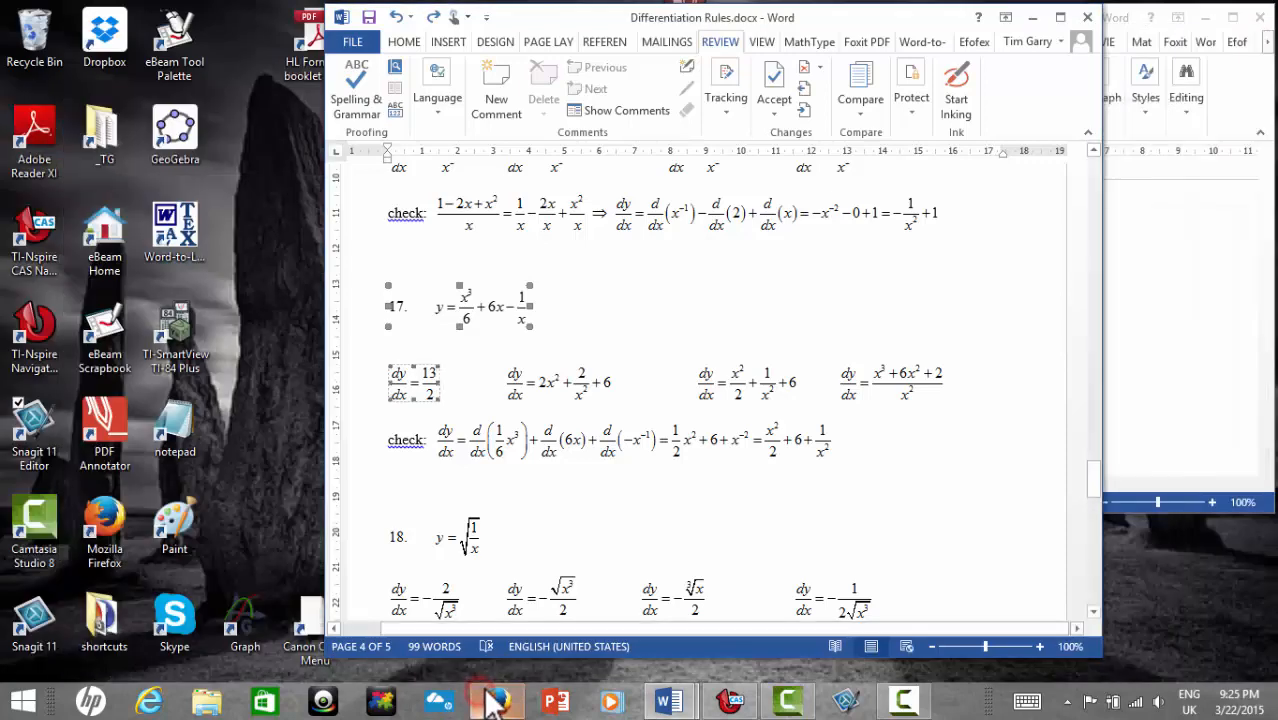
click(493, 703)
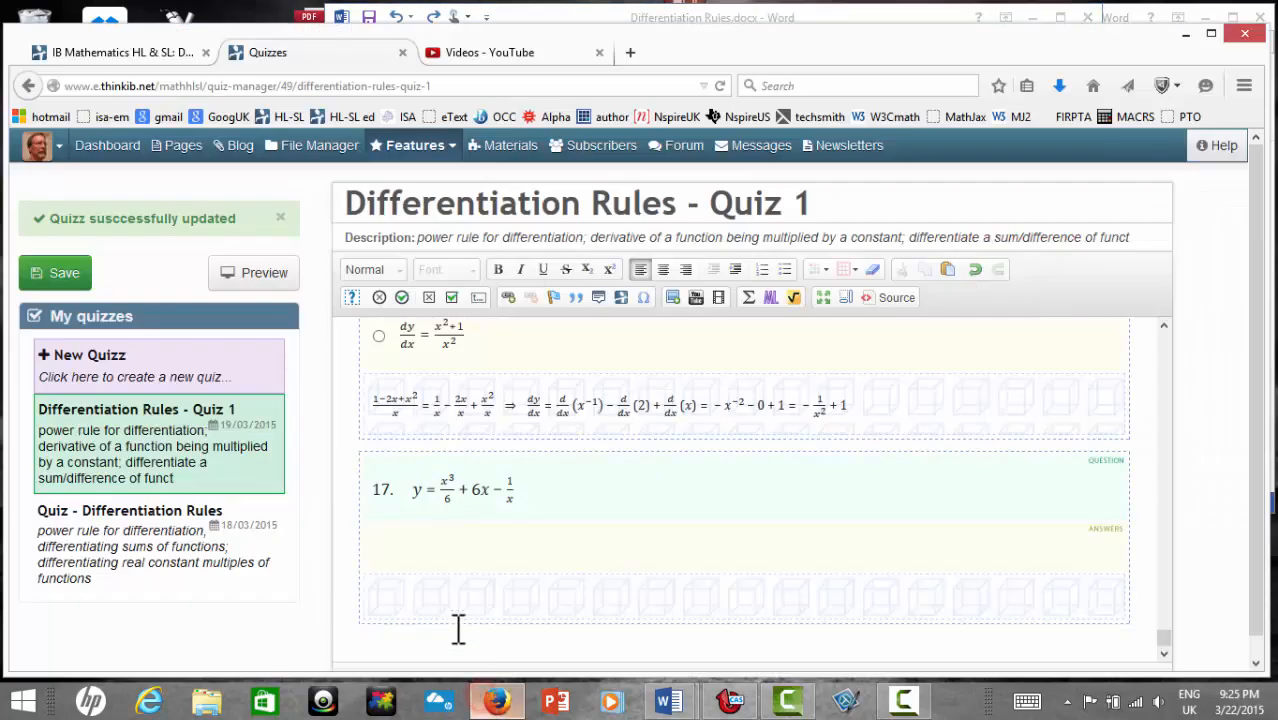
Add an incorrect single-choice answer to question 17, clear its placeholder text, and paste the copied MathML into a new embedded expression there.
click(440, 547)
click(381, 296)
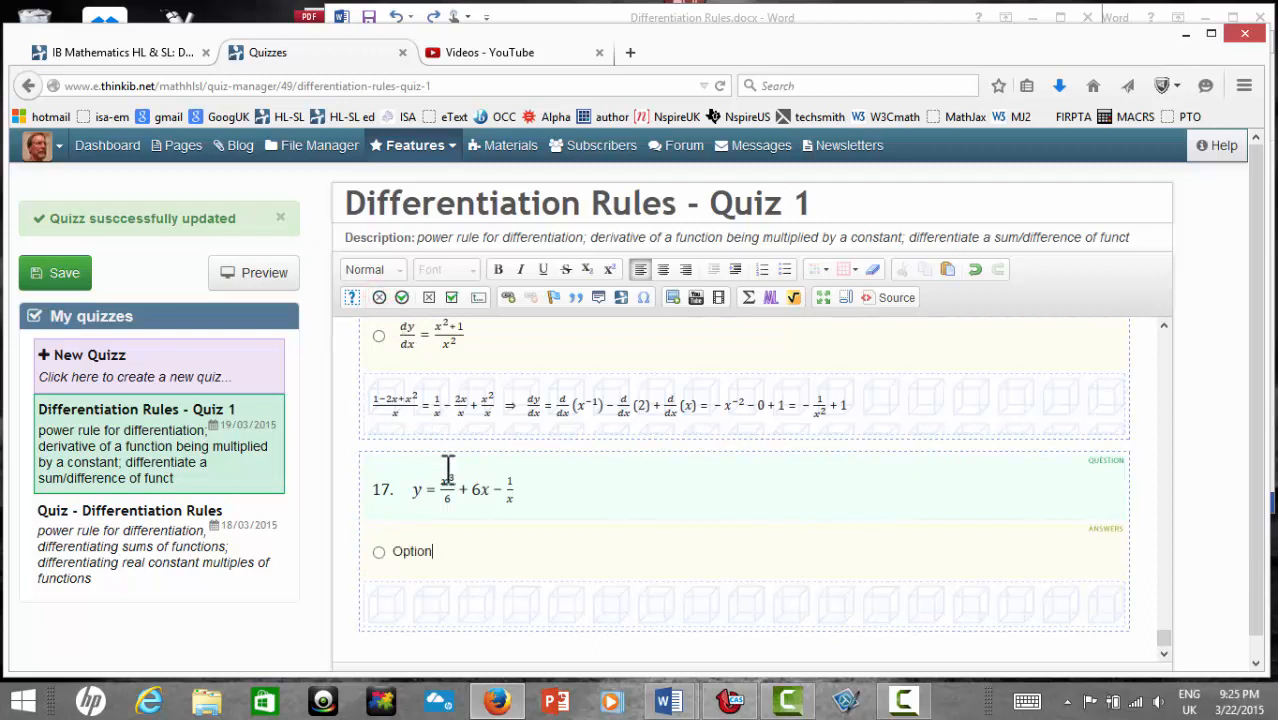
key(BackSpace)
key(BackSpace)
key(BackSpace)
key(BackSpace)
click(771, 298)
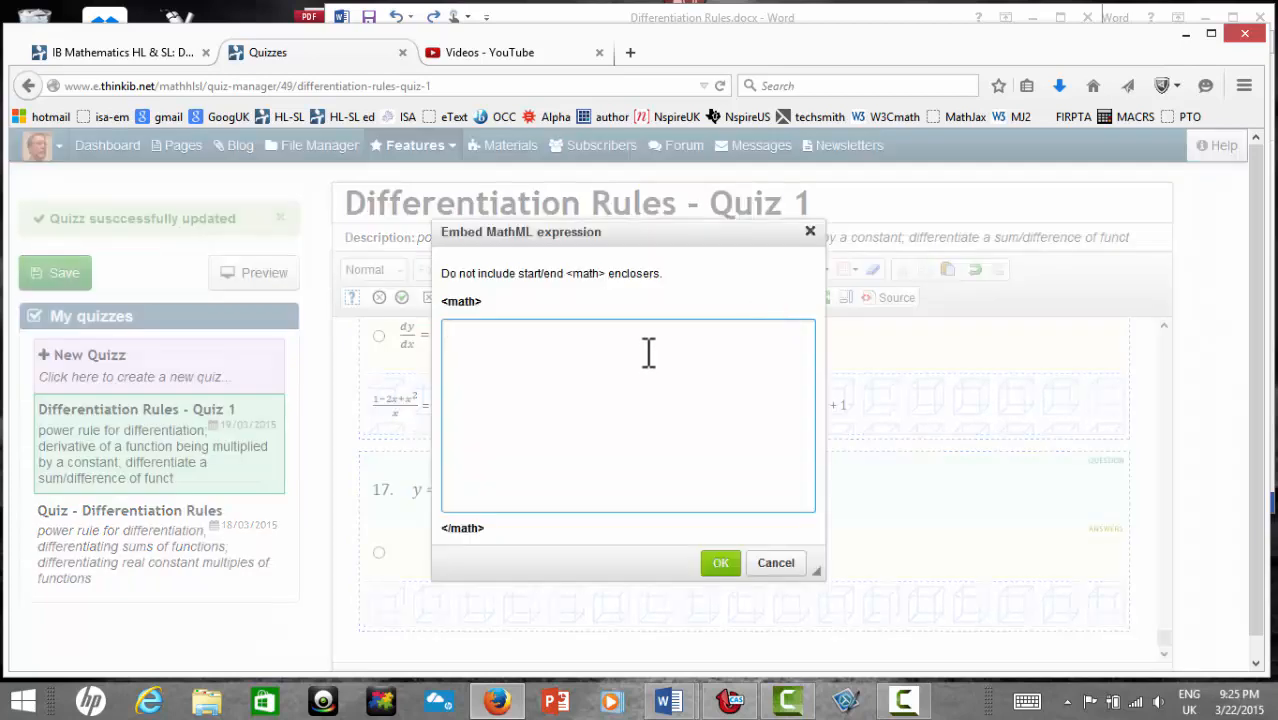
key(ctrl+v)
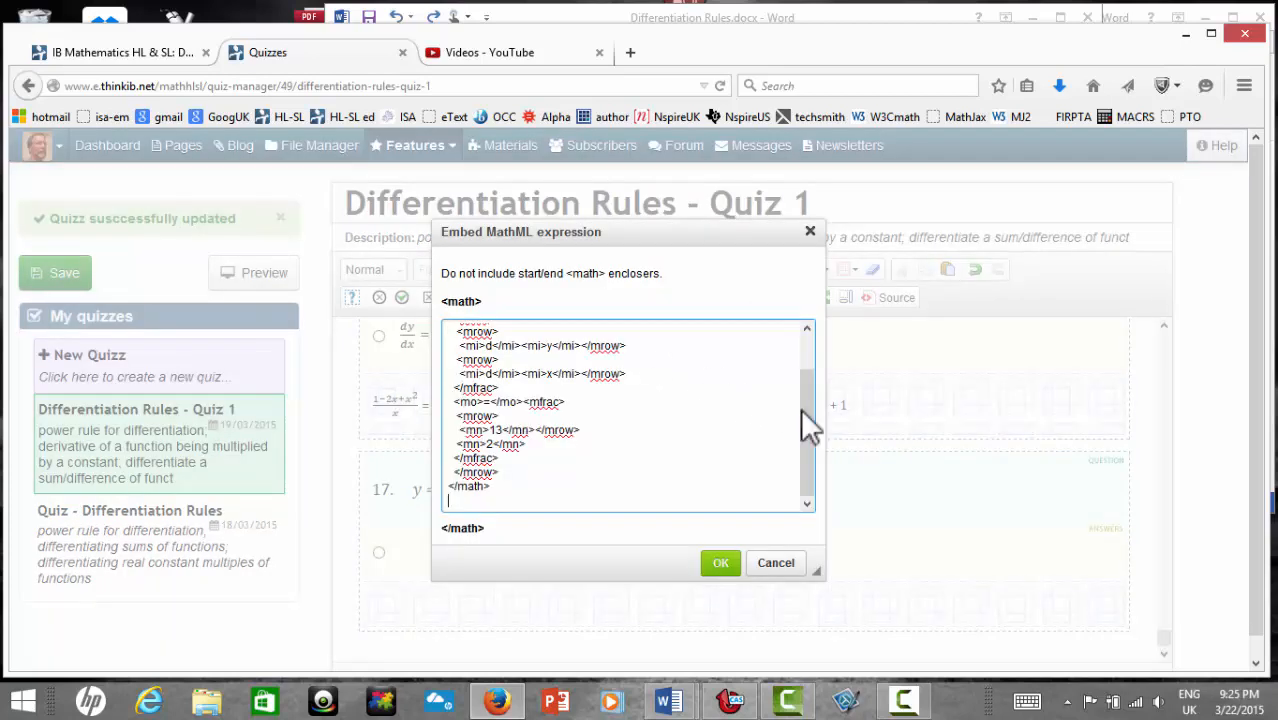
Switch to mstyle fontsize.docx in Word and select the <mstyle fontsize='1.25em'> tag.
mouse_move(668, 700)
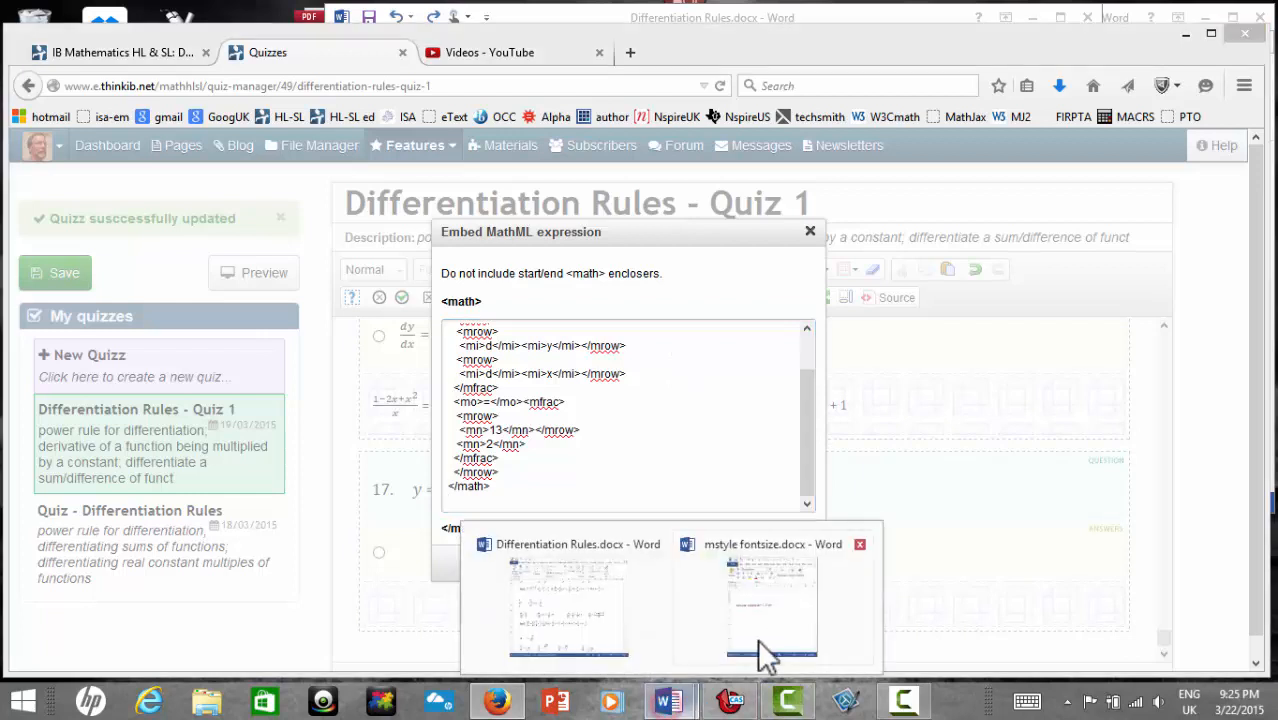
click(770, 632)
drag(1081, 240, 855, 252)
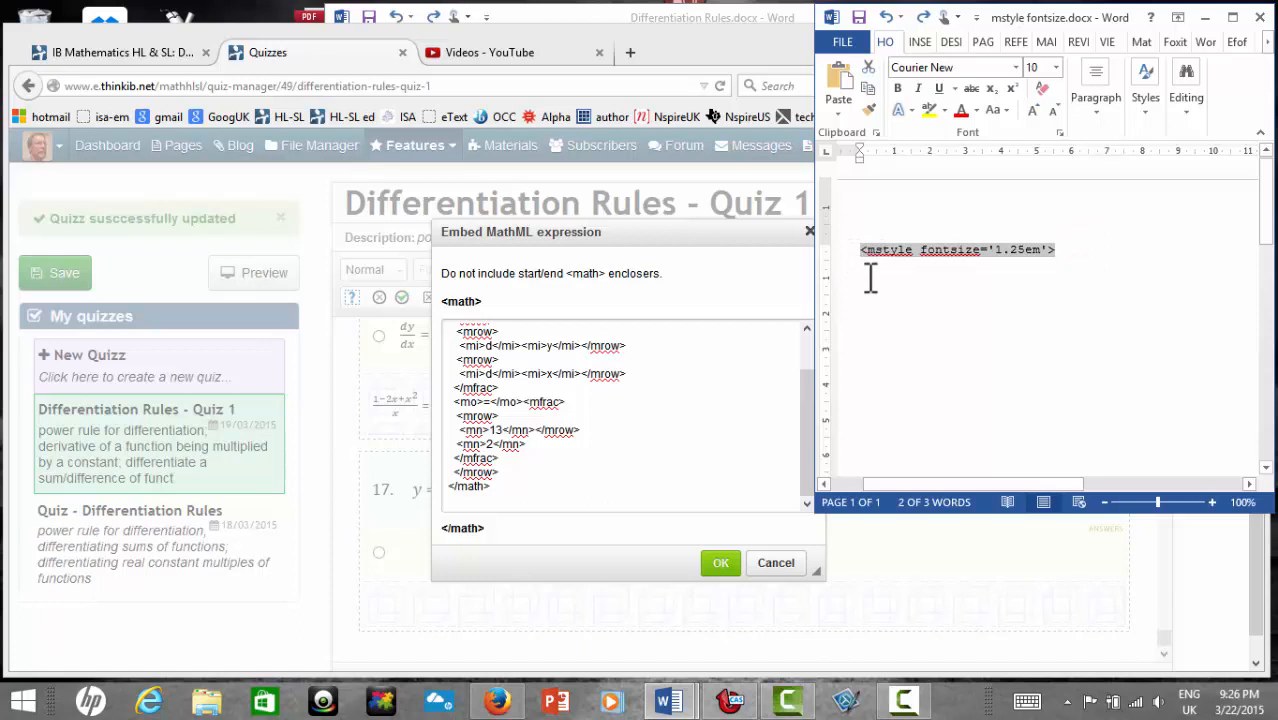
Replace the pasted answer's outer math tags with <mstyle fontsize='1.25em'> and </mstyle>, and insert the expression into question 17.
drag(802, 410, 808, 337)
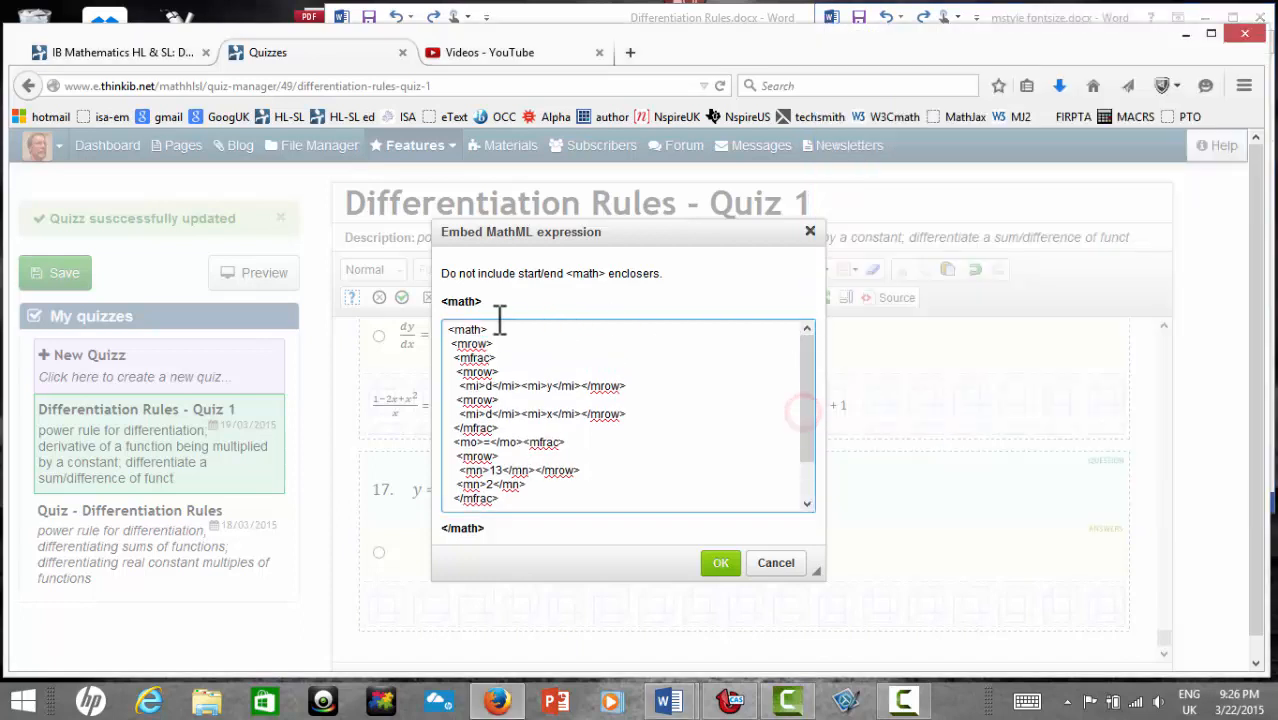
drag(488, 329, 437, 312)
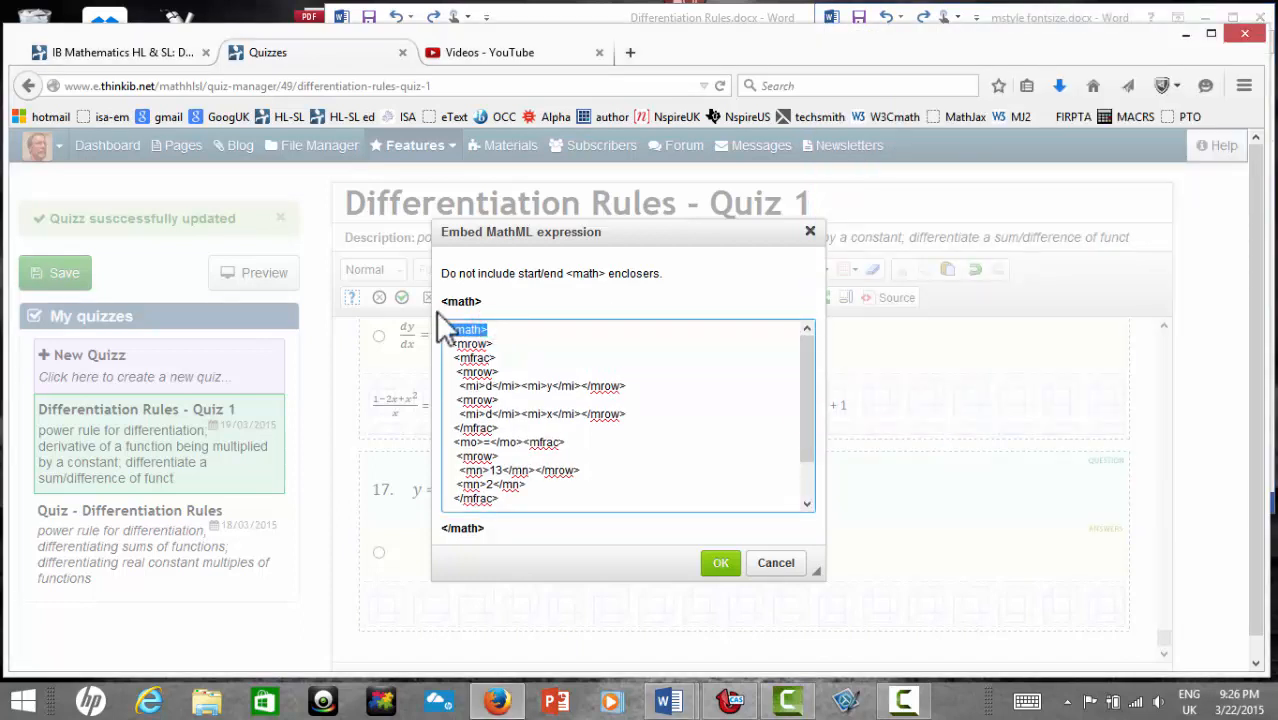
key(ctrl+v)
drag(807, 364, 744, 460)
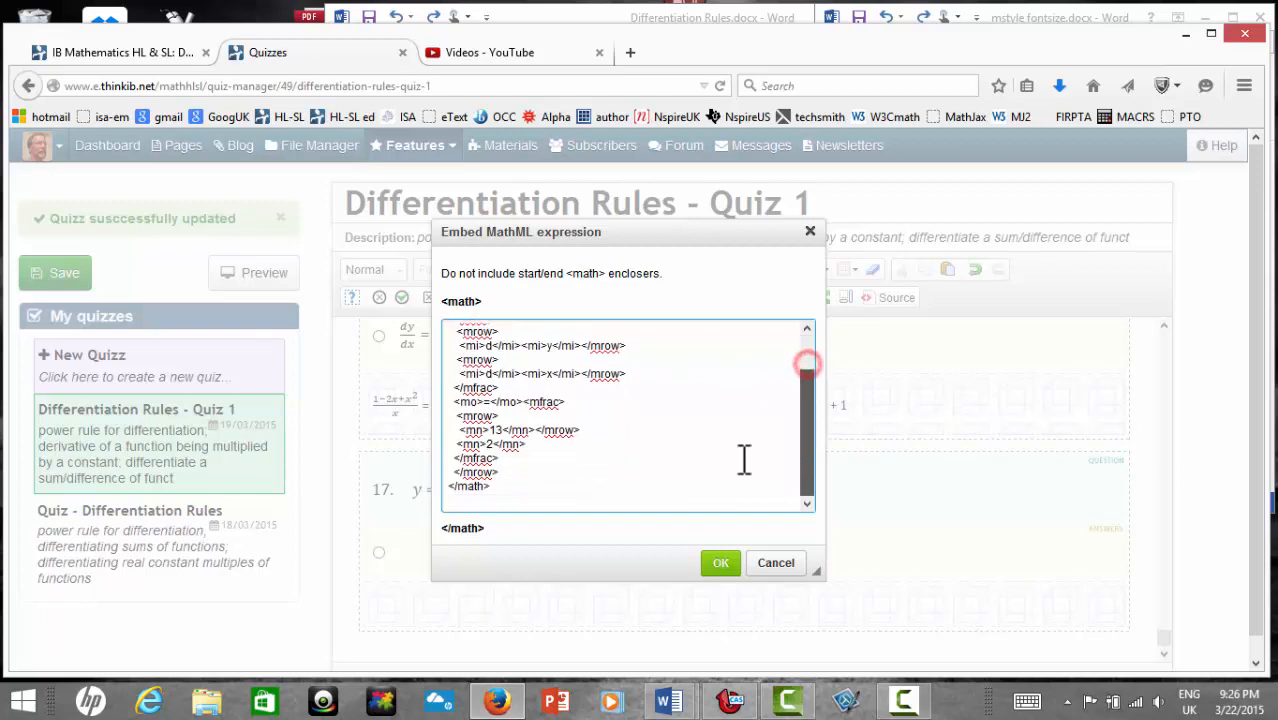
click(482, 487)
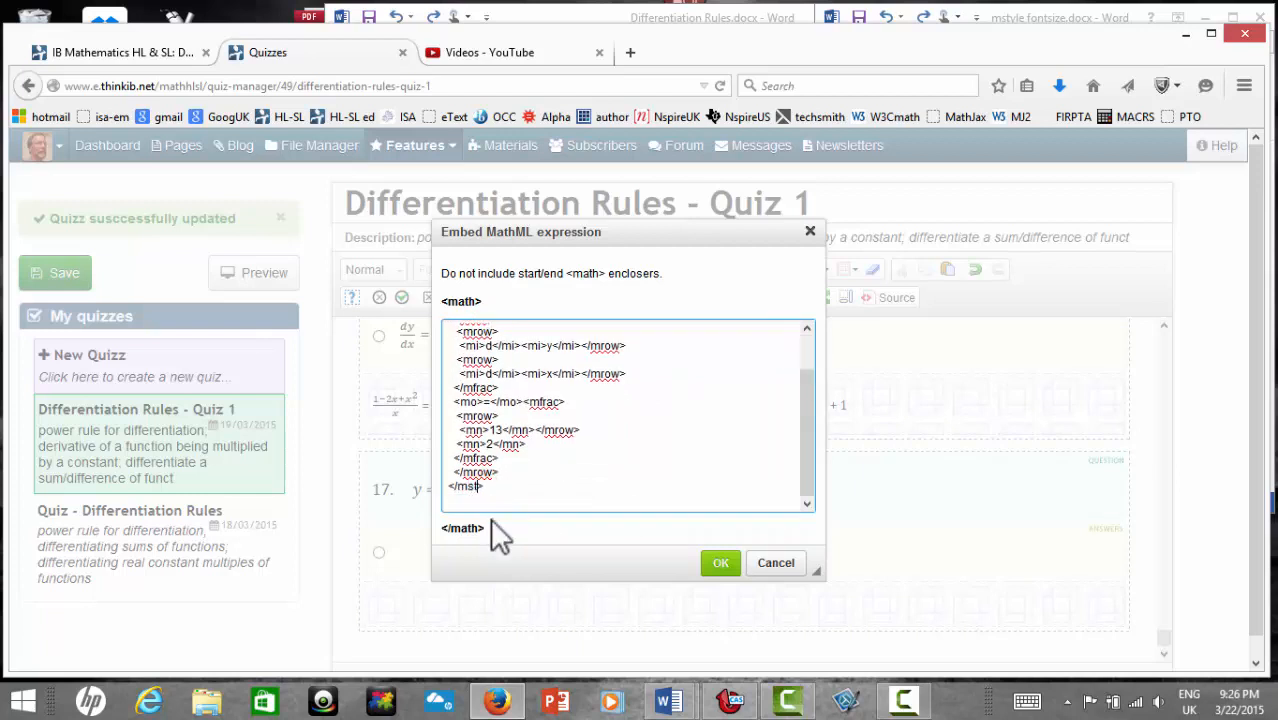
text(le>)
click(718, 563)
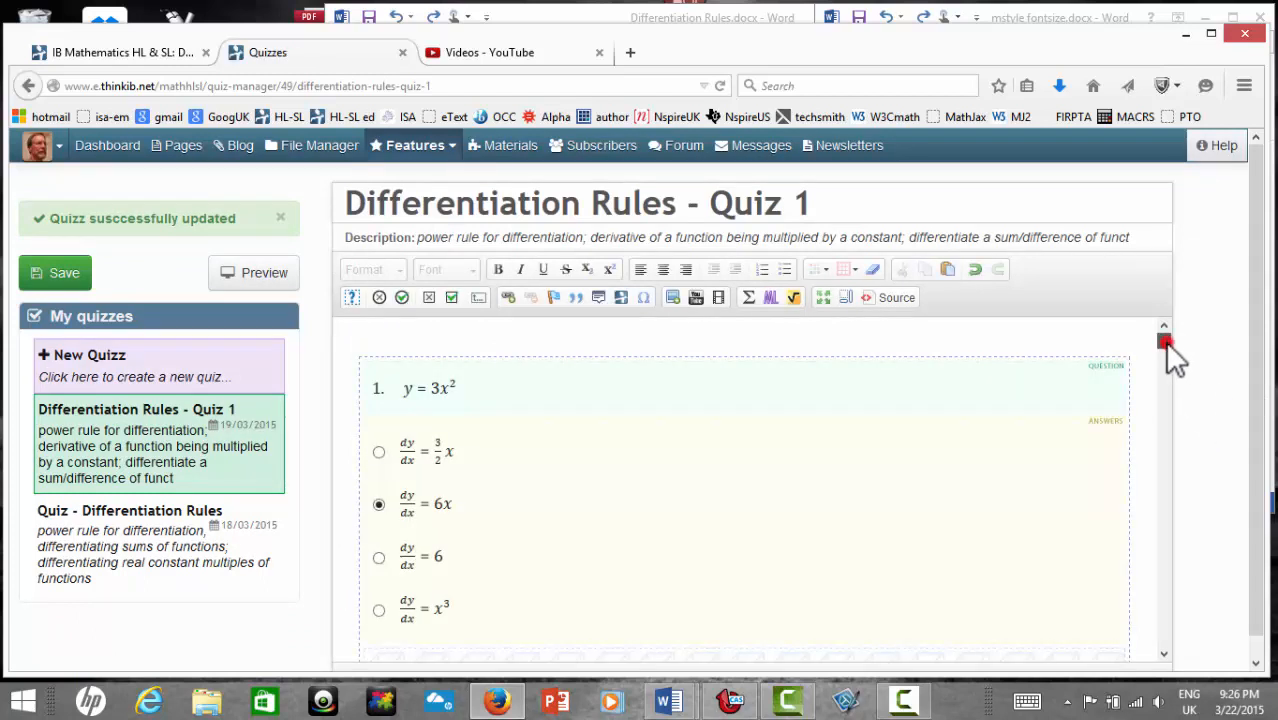
Place the cursor in question 17's feedback area, switch to Differentiation Rules.docx in Word, and copy question 17's check working from MathType as MathML.
drag(1164, 340, 1167, 655)
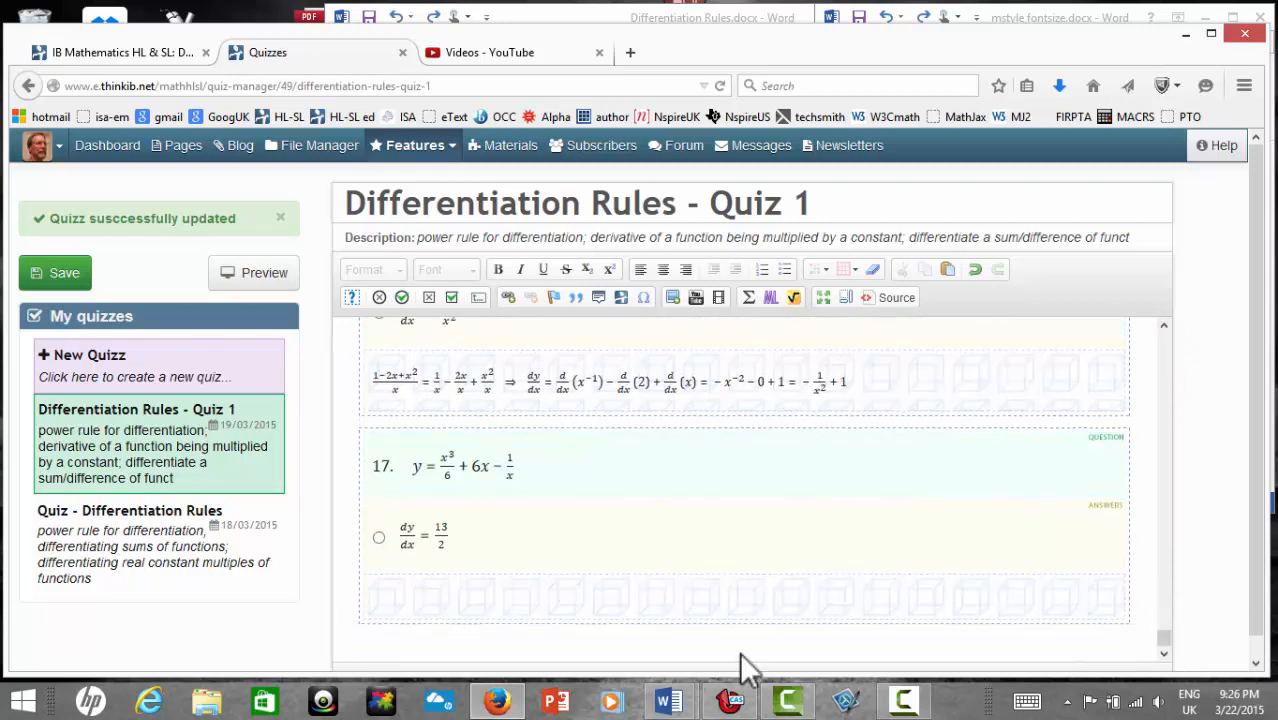
click(421, 597)
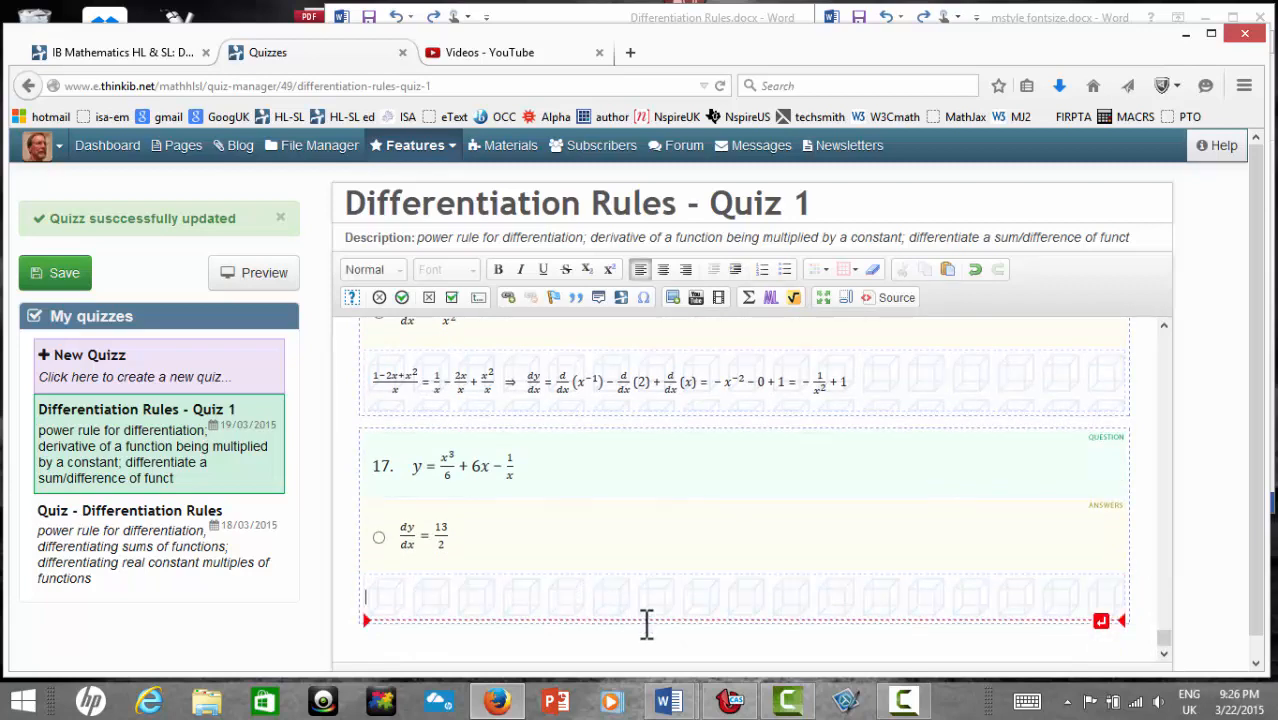
mouse_move(675, 703)
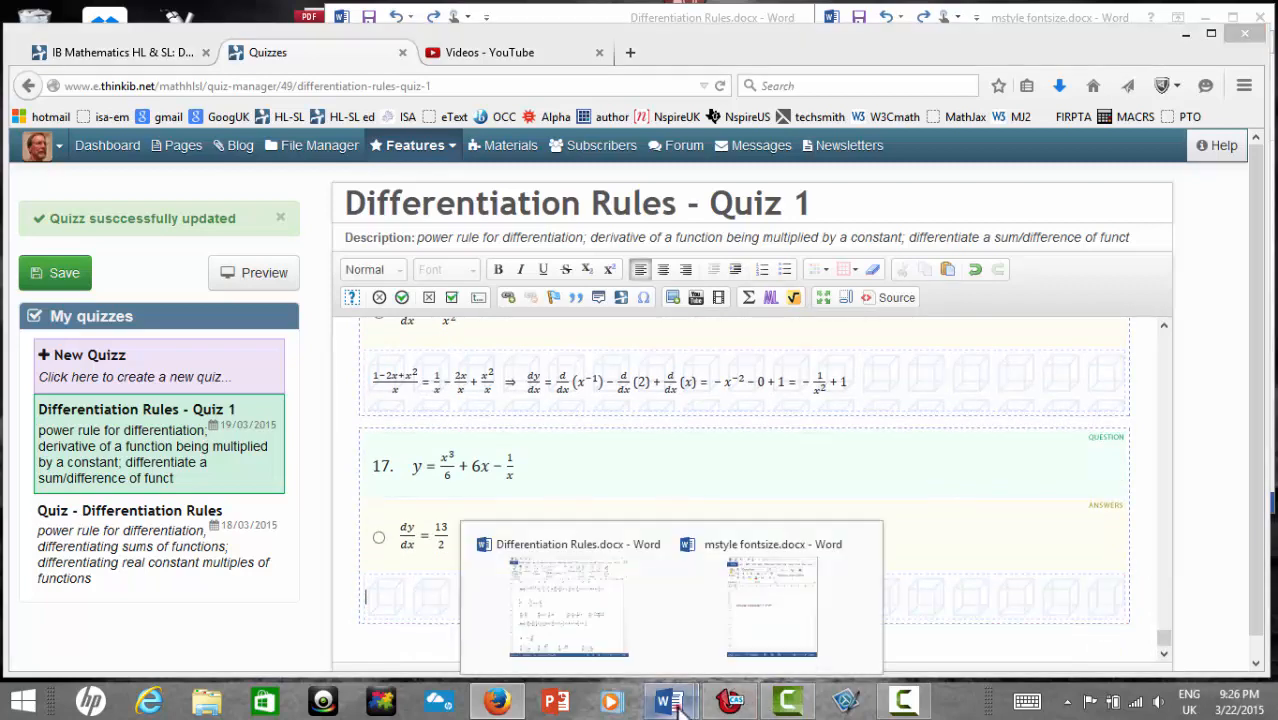
click(578, 642)
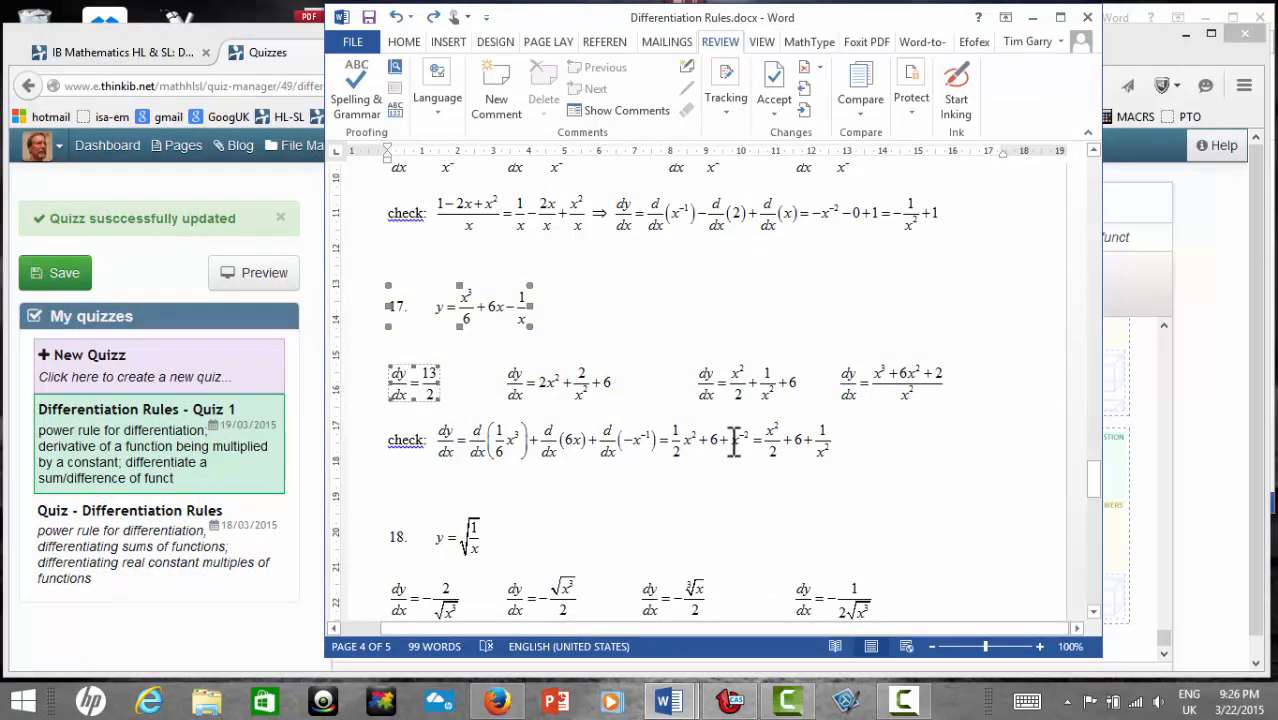
click(442, 440)
click(534, 443)
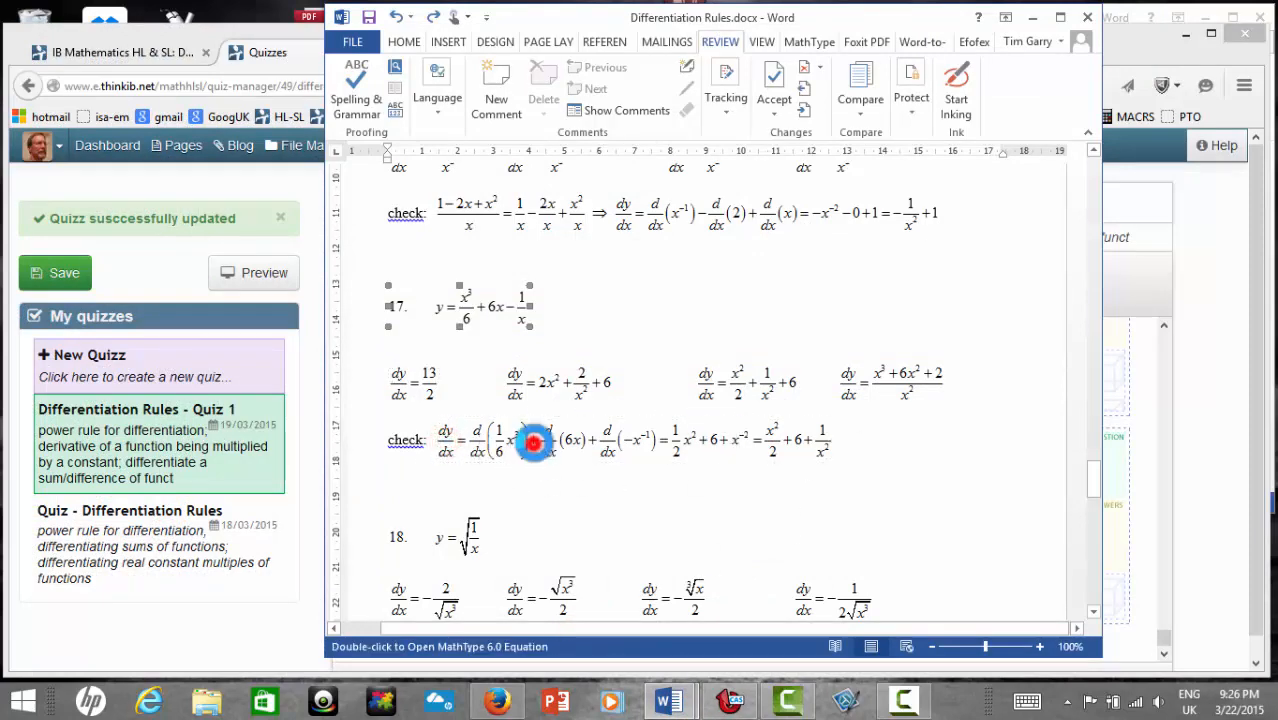
double_click(534, 443)
key(ctrl+a)
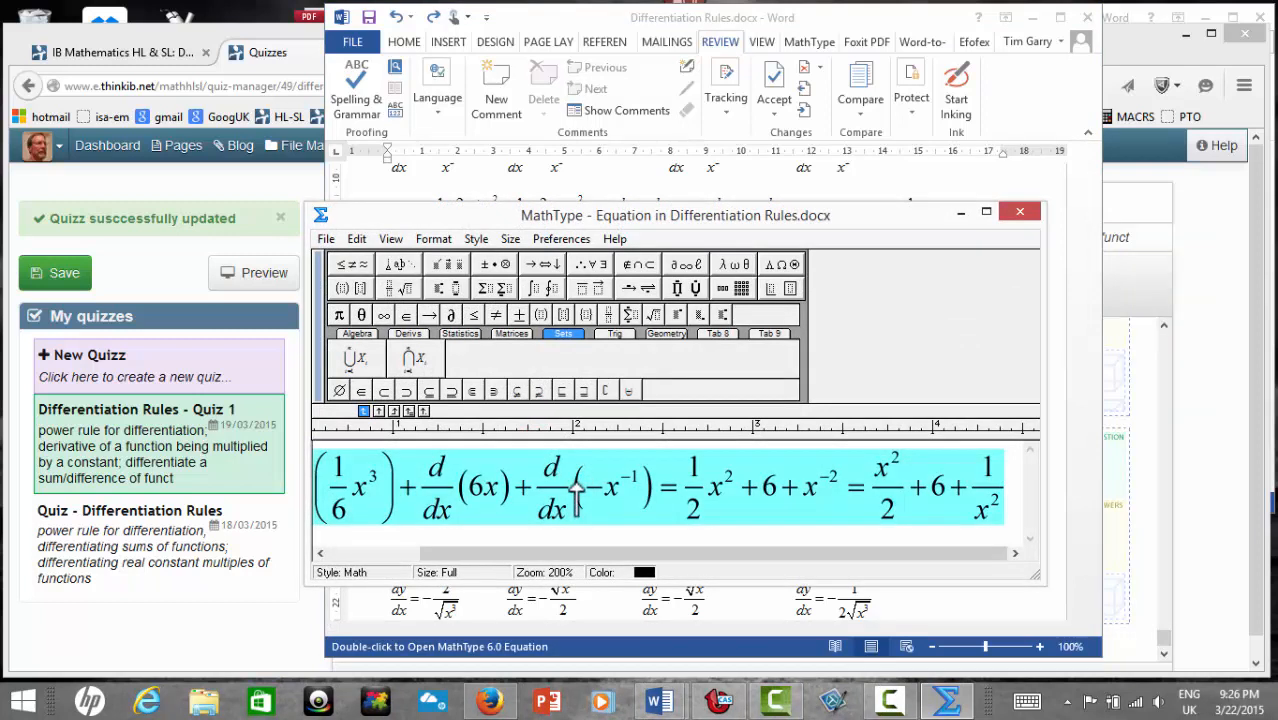
key(ctrl+c)
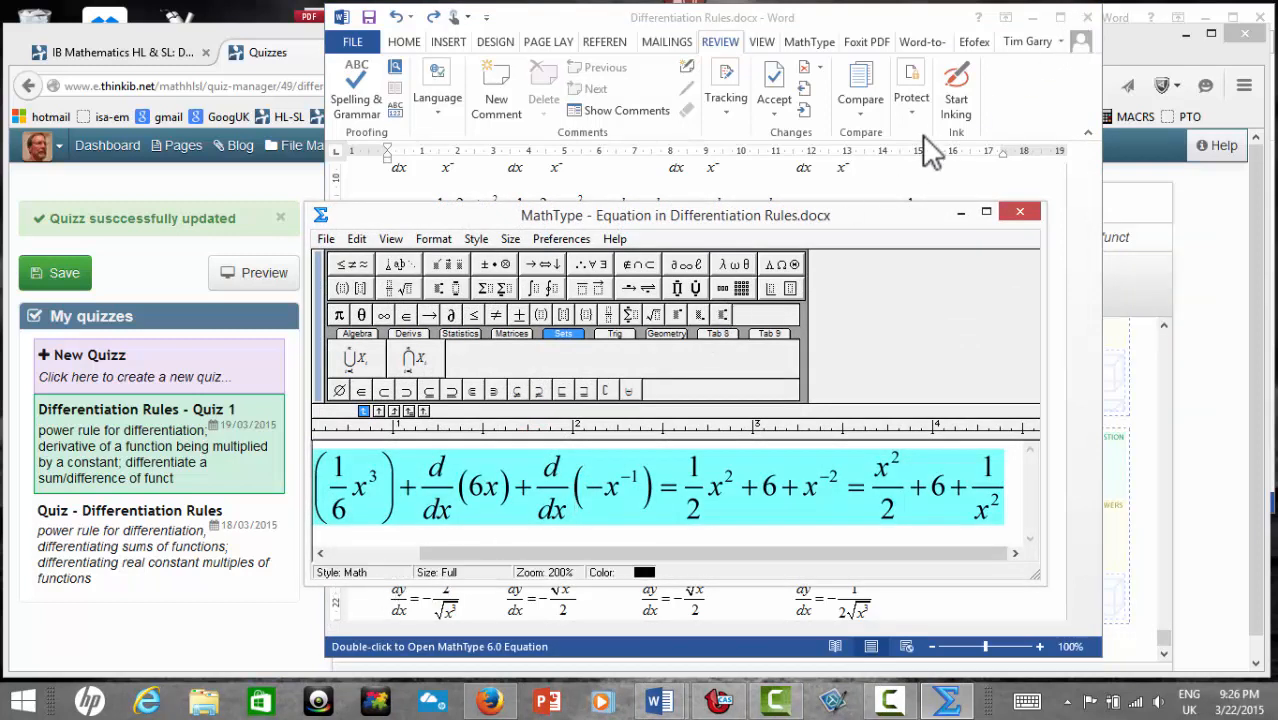
click(1018, 214)
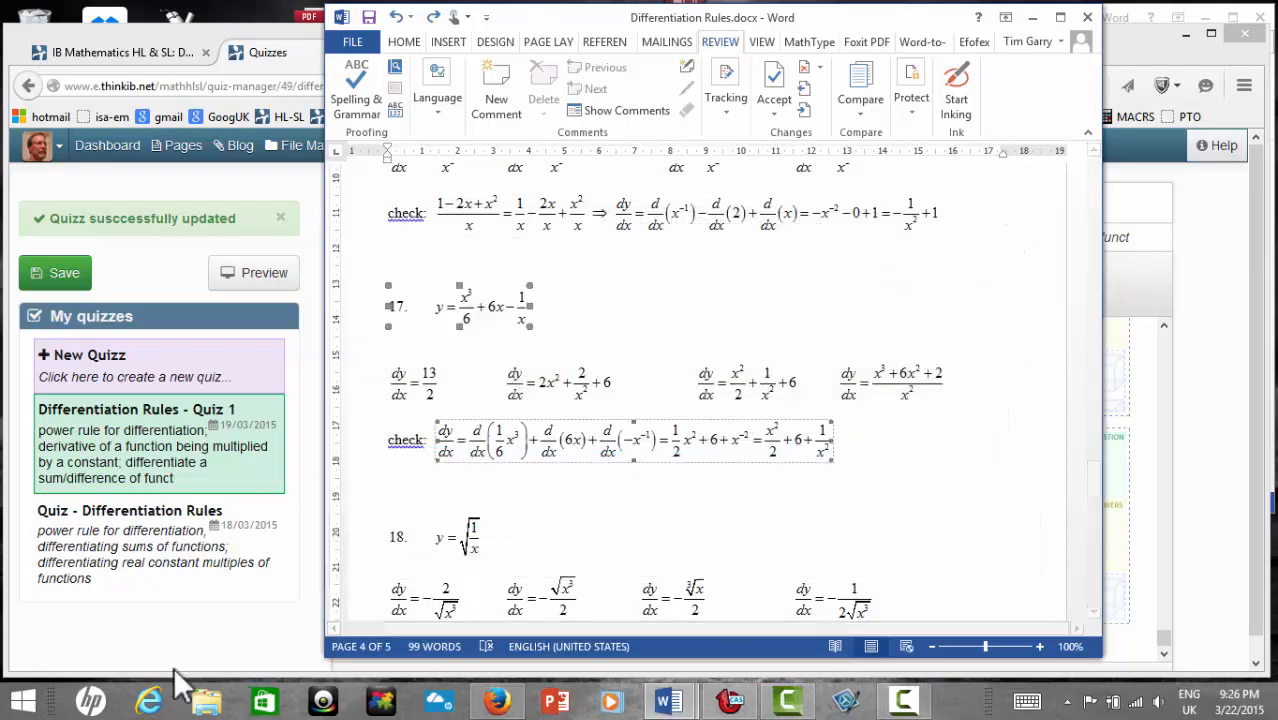
Switch back to Firefox and paste the check working's MathML into a new embedded expression in question 17's feedback area.
click(498, 703)
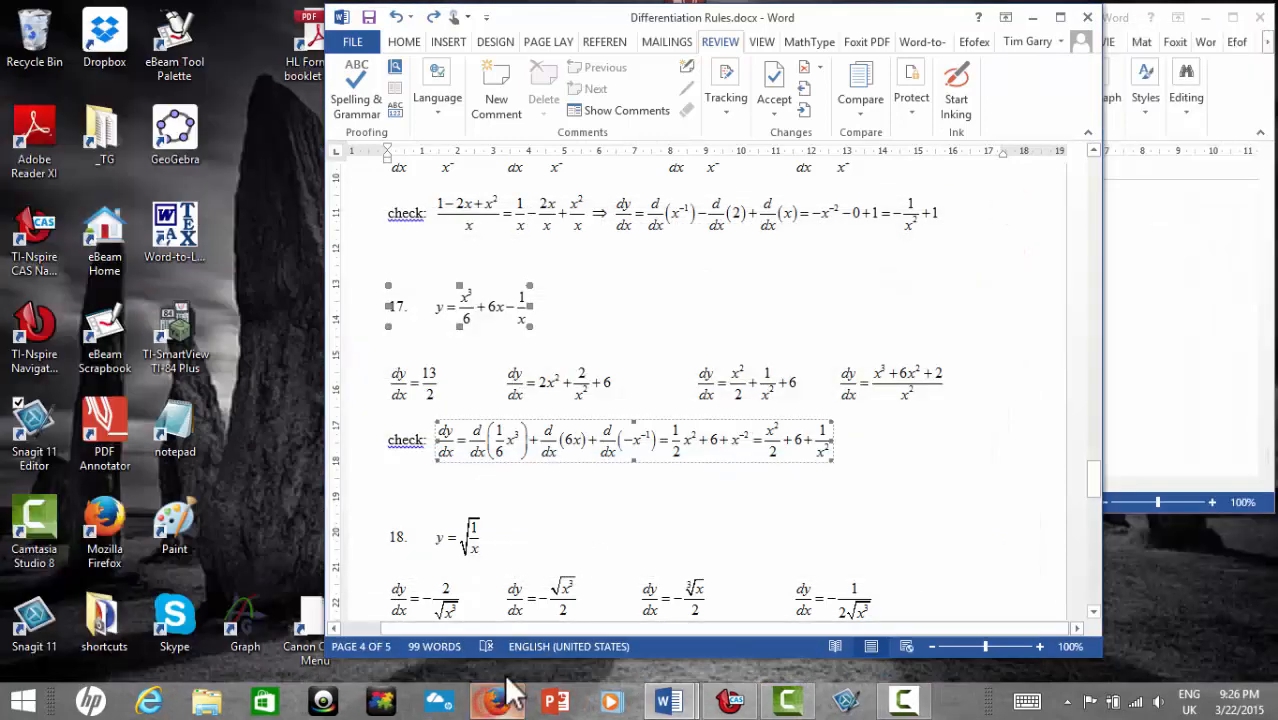
click(498, 703)
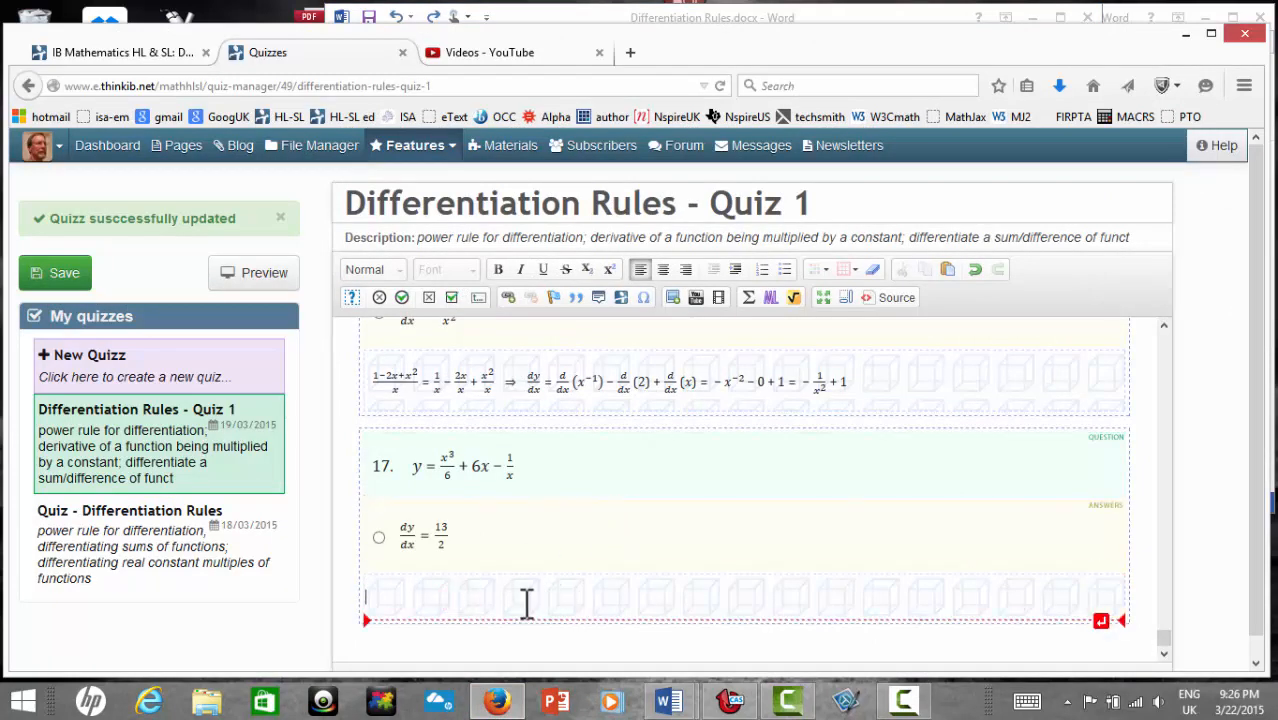
click(771, 297)
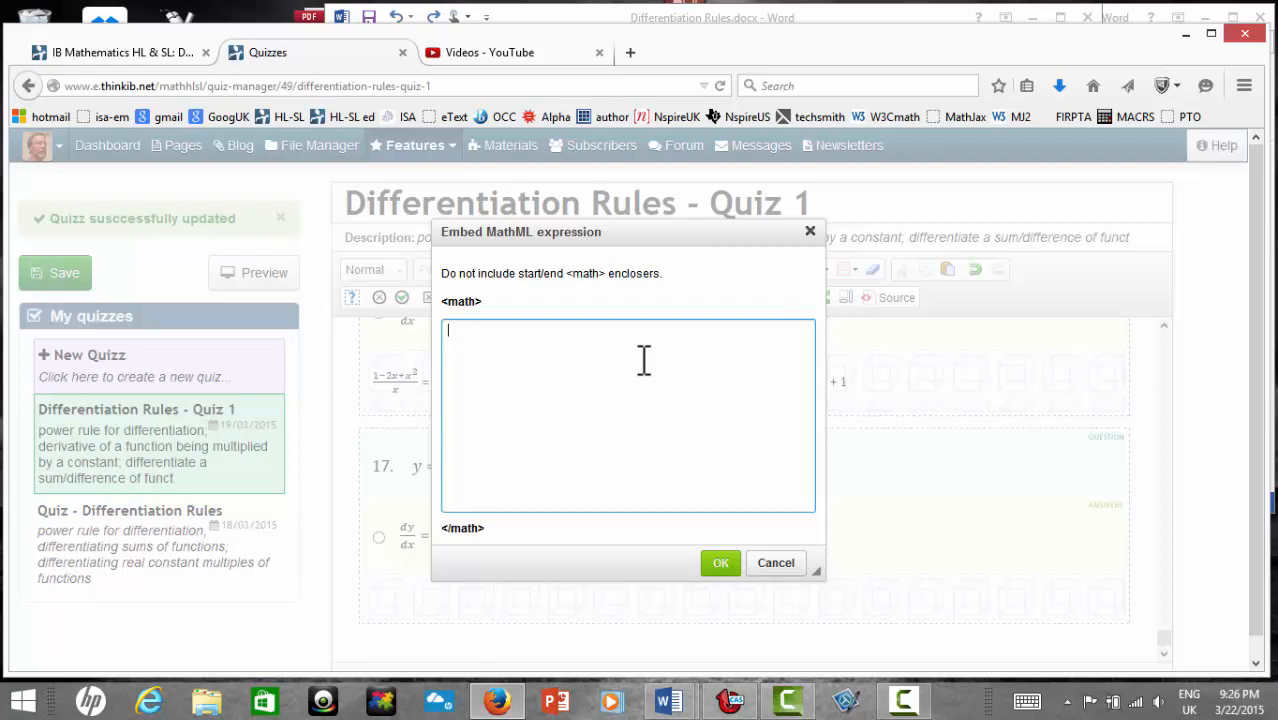
key(ctrl+v)
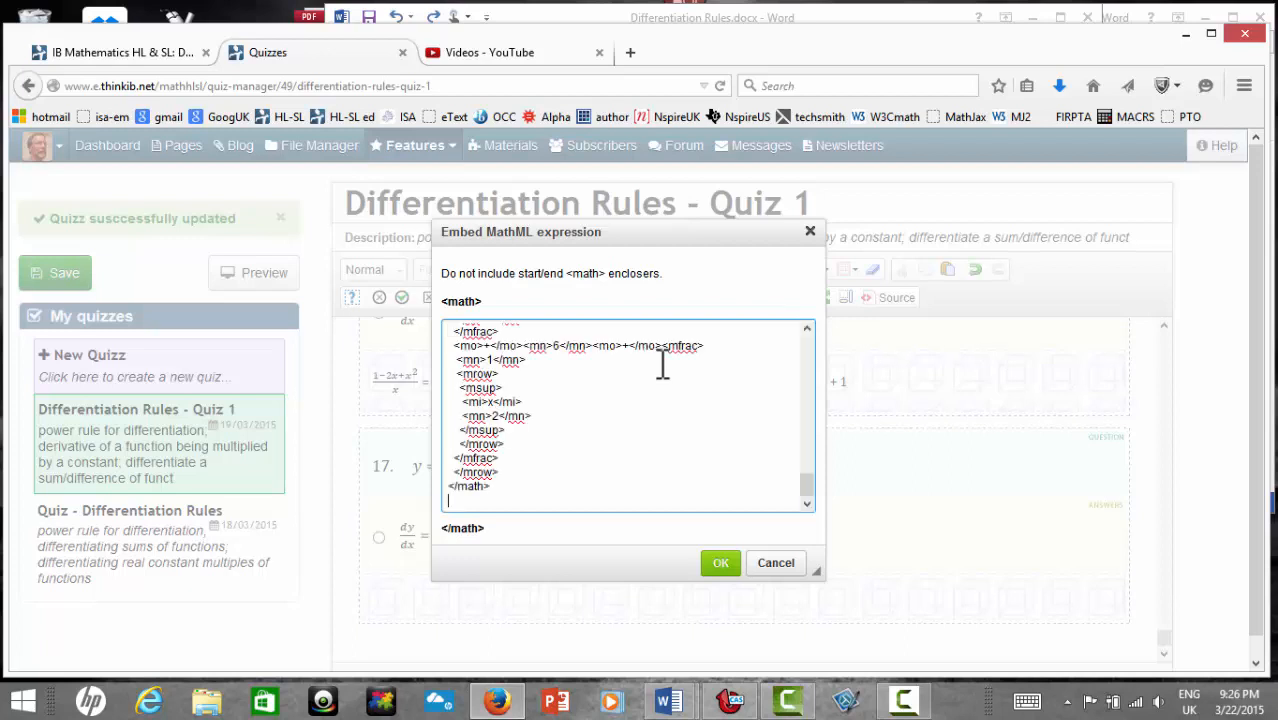
Switch to mstyle fontsize.docx in Word and copy the <mstyle fontsize='1.25em'> tag.
drag(806, 482, 818, 324)
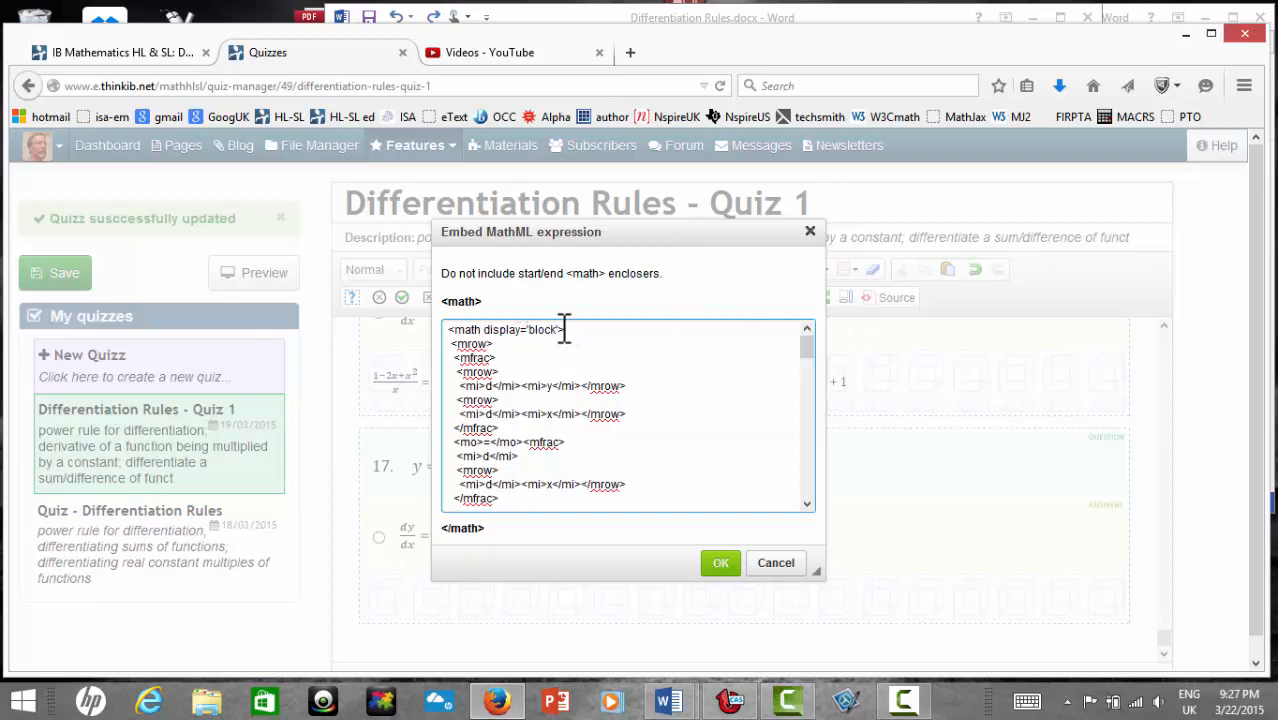
mouse_move(669, 702)
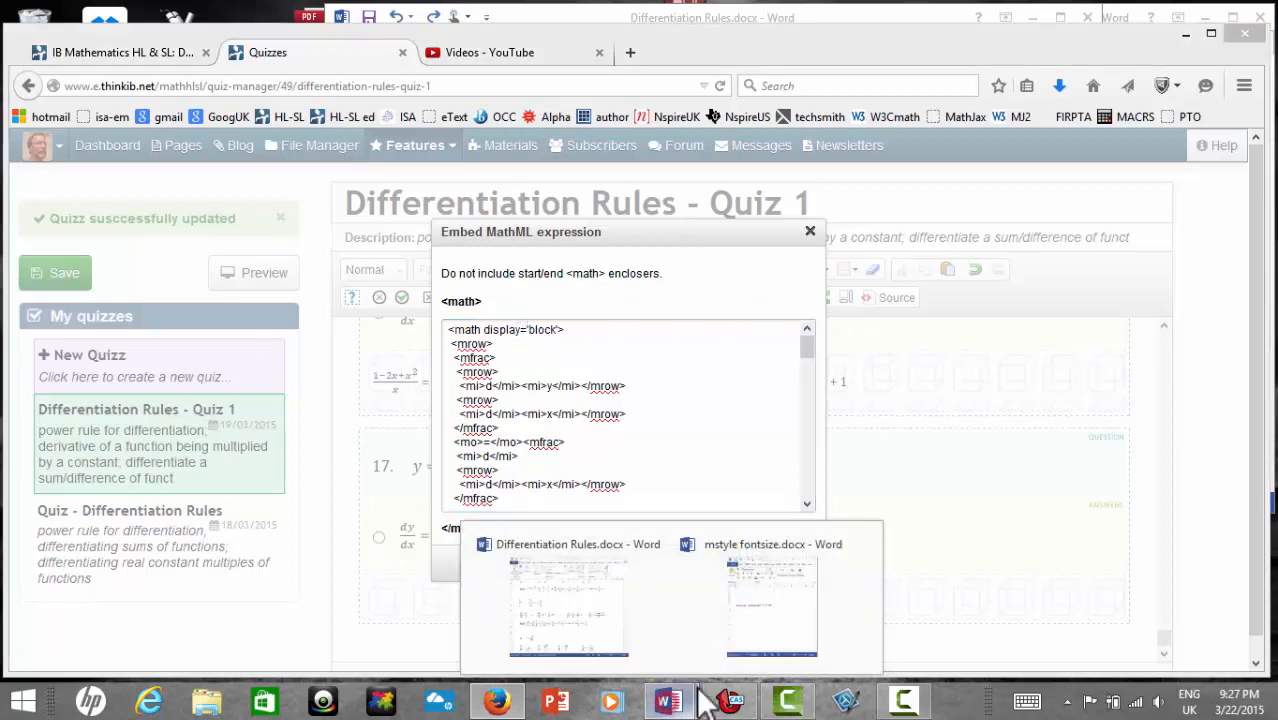
click(770, 625)
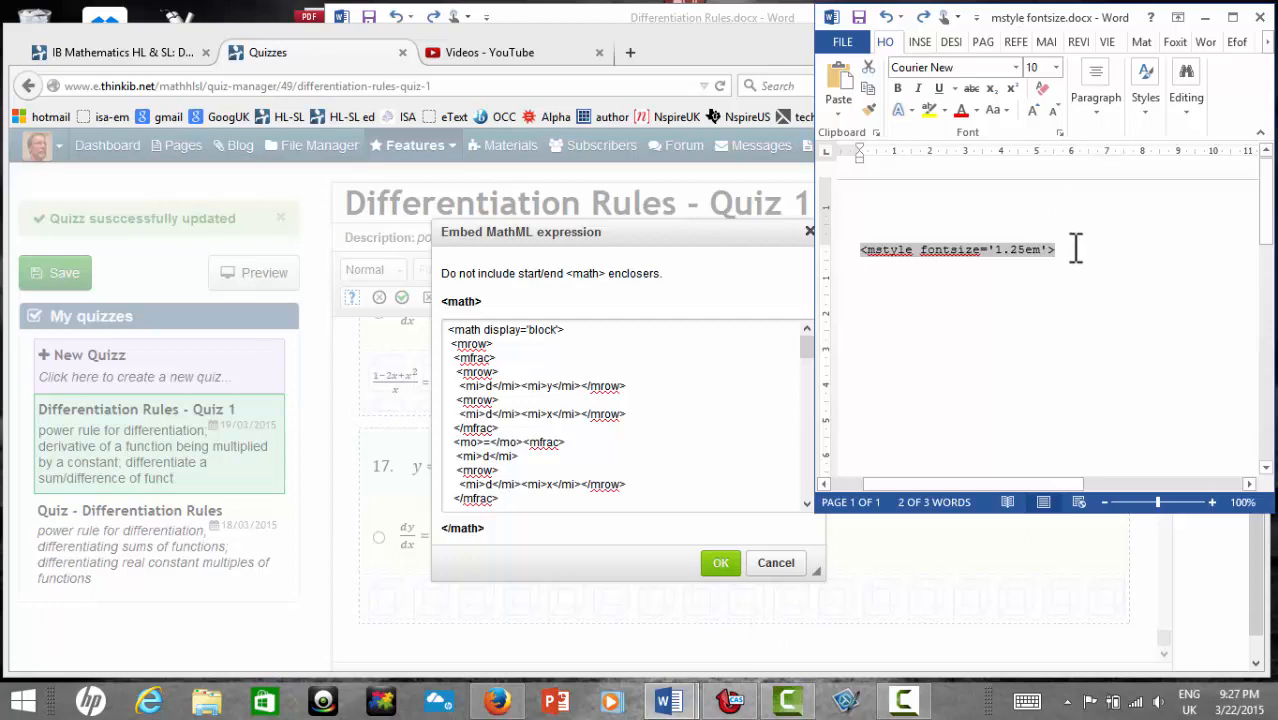
In Firefox, swap the check working's <math display='block'> and </math> tags for <mstyle fontsize='1.25em'> and </mstyle>, and insert the expression.
click(578, 333)
drag(571, 329, 436, 342)
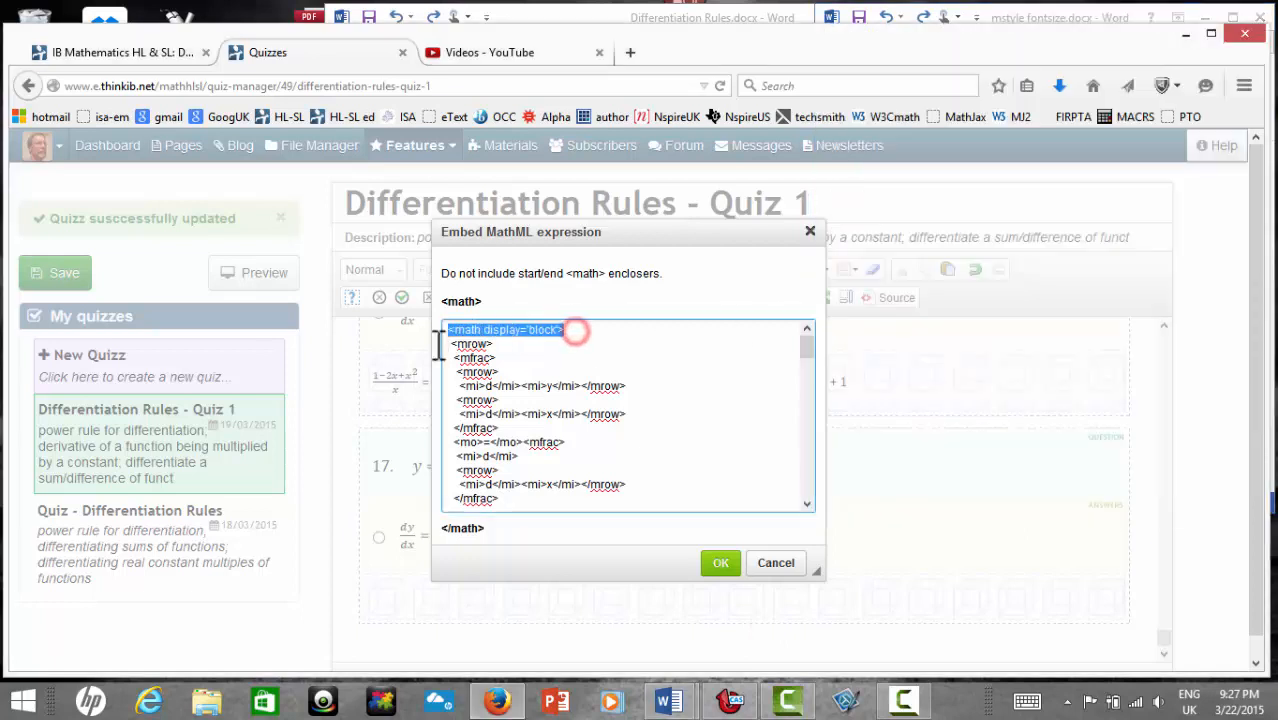
key(ctrl+v)
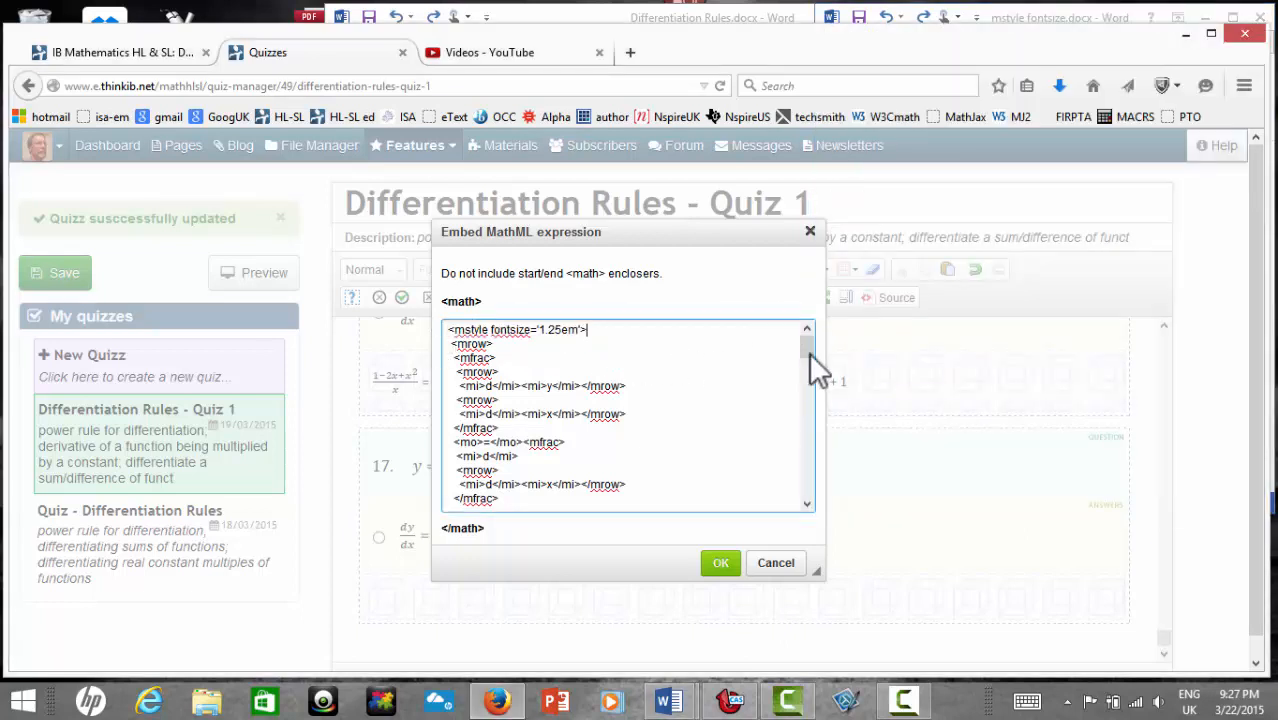
drag(809, 349, 770, 533)
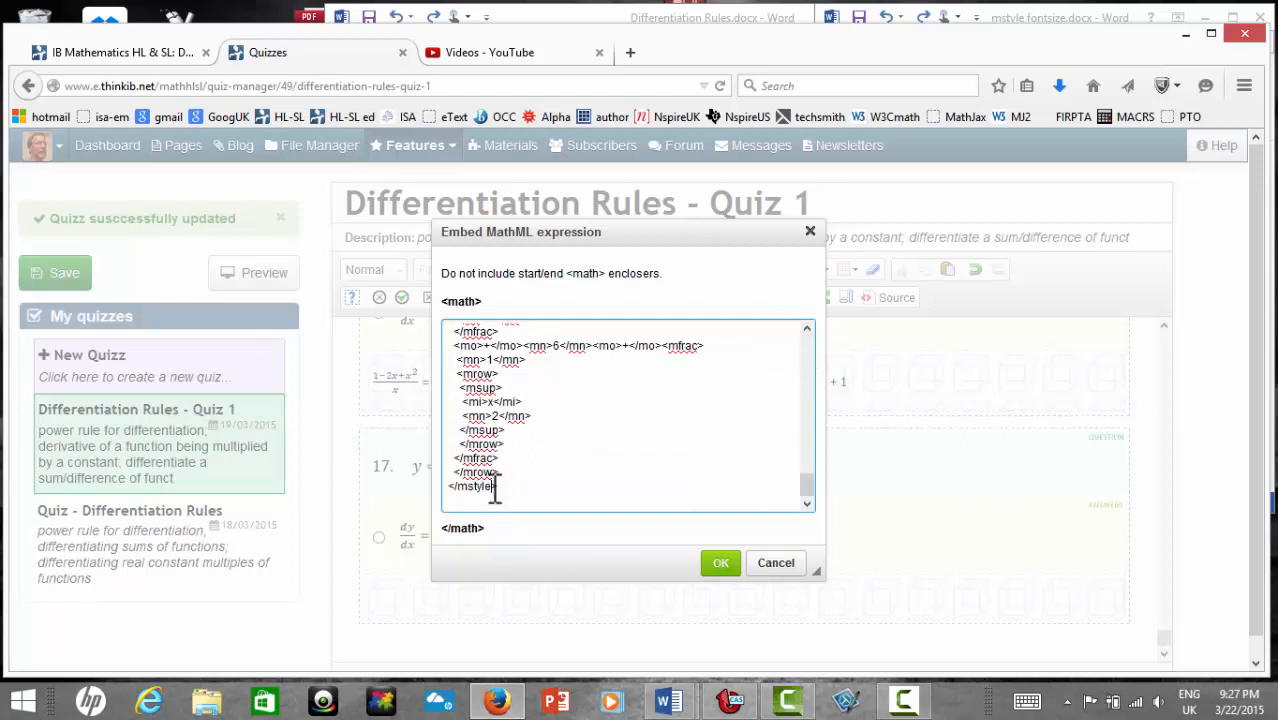
click(720, 564)
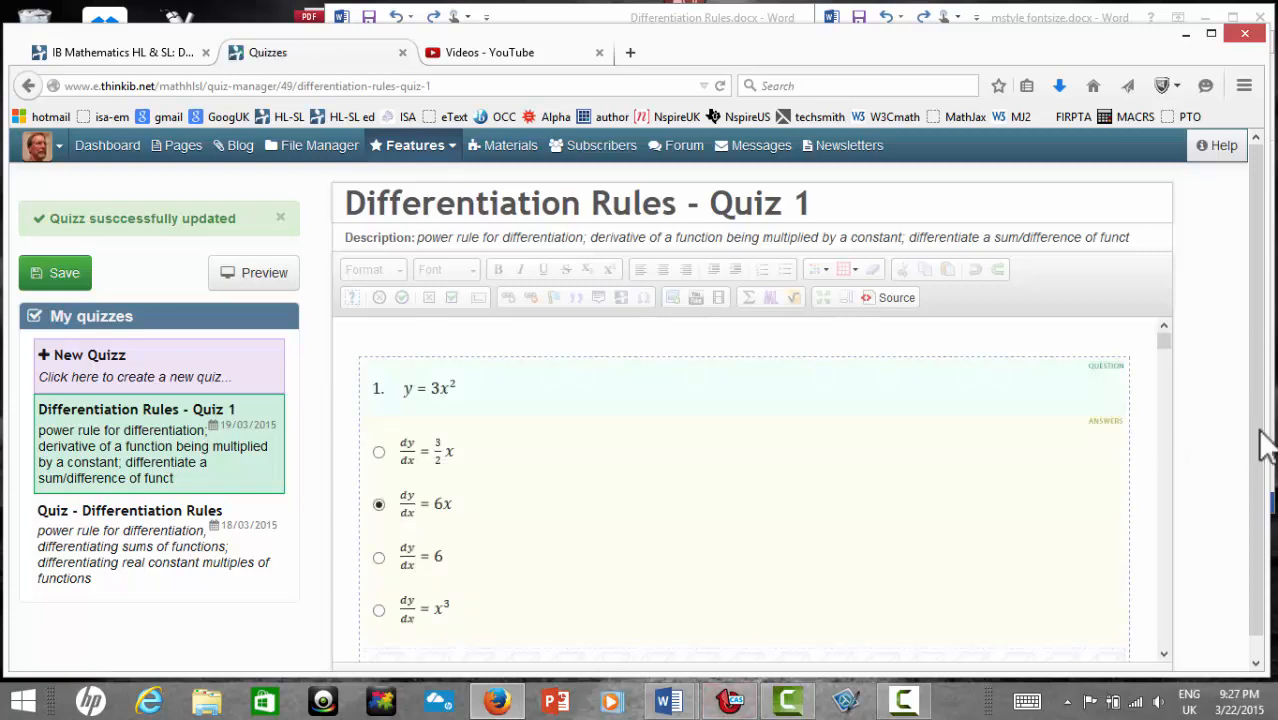
Save the quiz and check question 17 on the published Differentiation Rules - Quiz 1 page to reveal its feedback.
drag(1163, 340, 1170, 648)
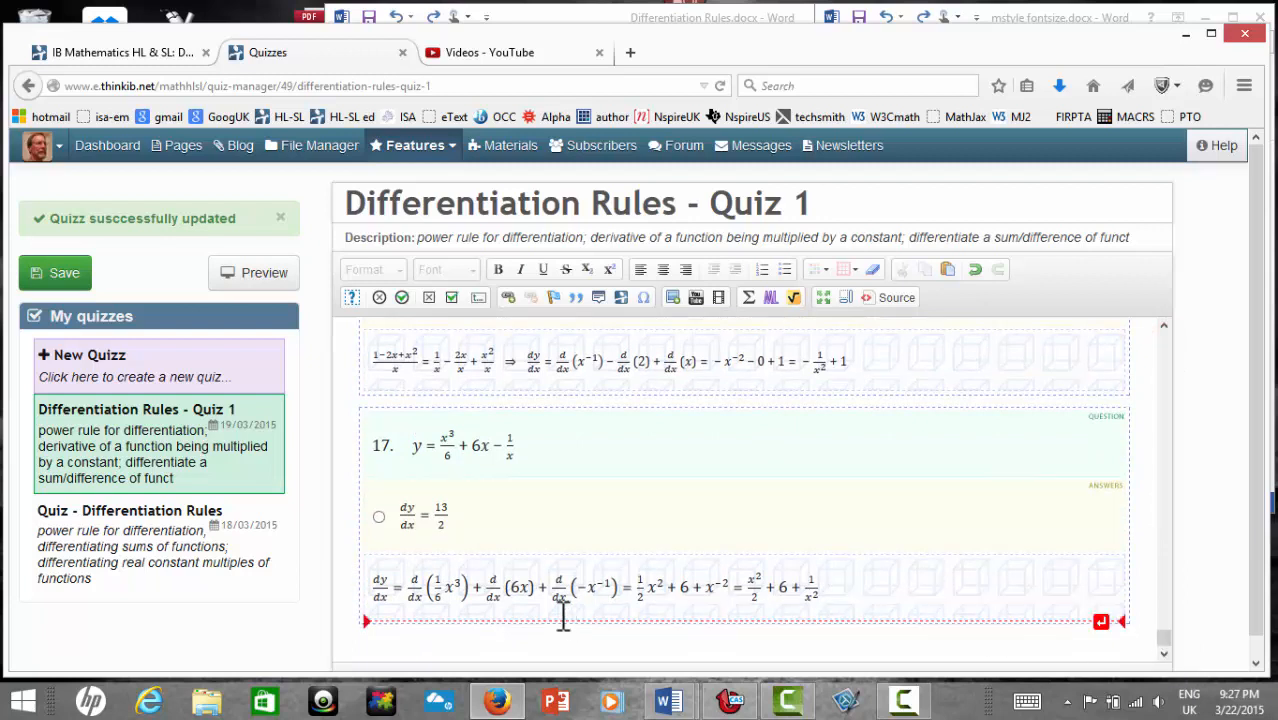
click(45, 274)
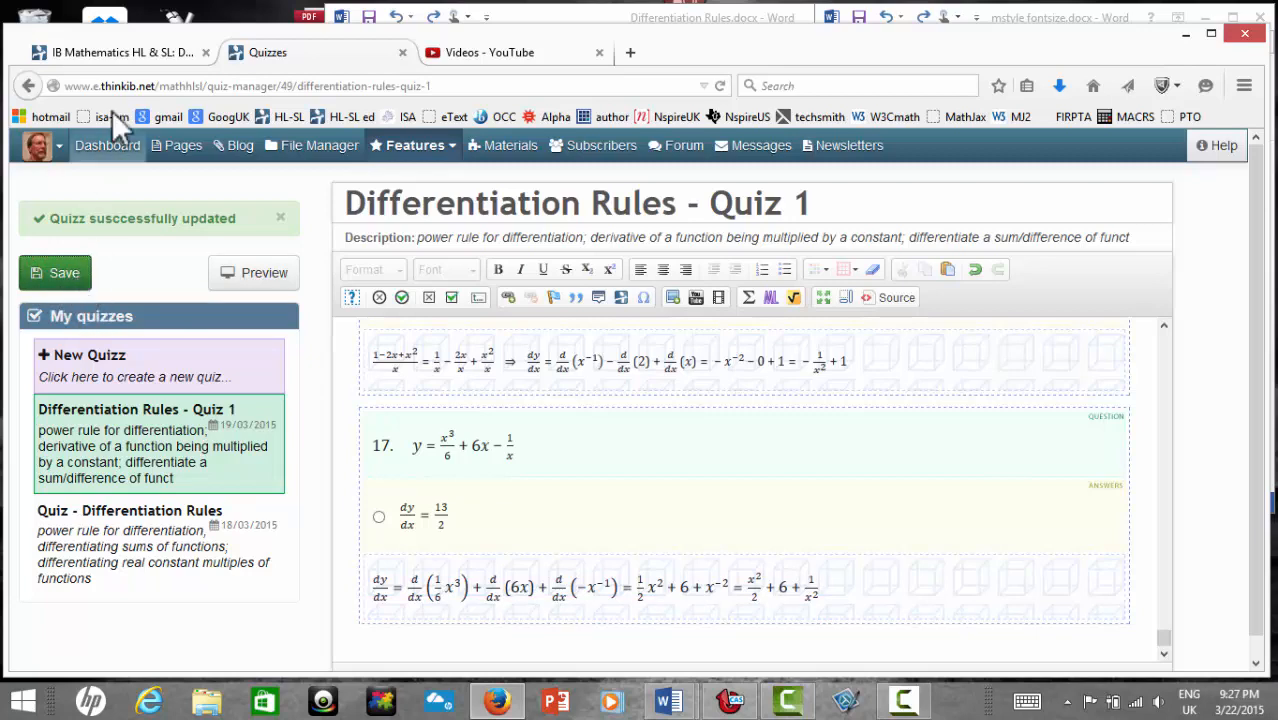
click(136, 52)
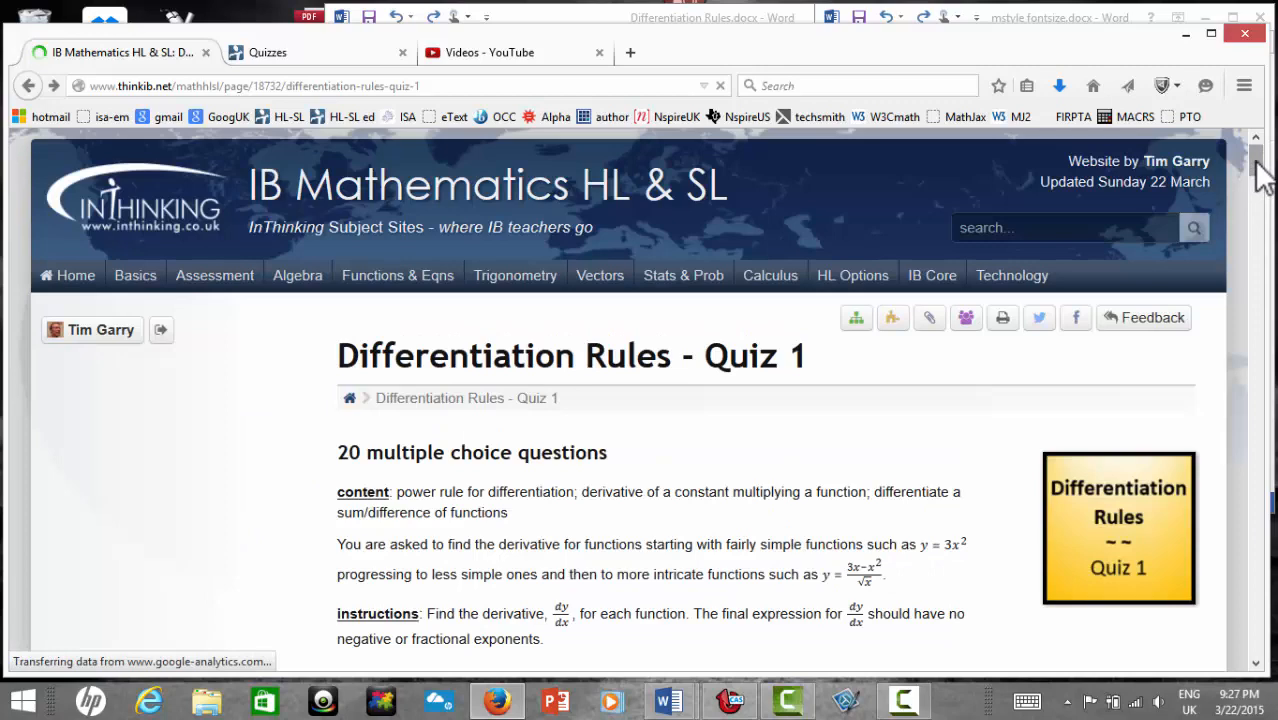
drag(1262, 177, 1253, 610)
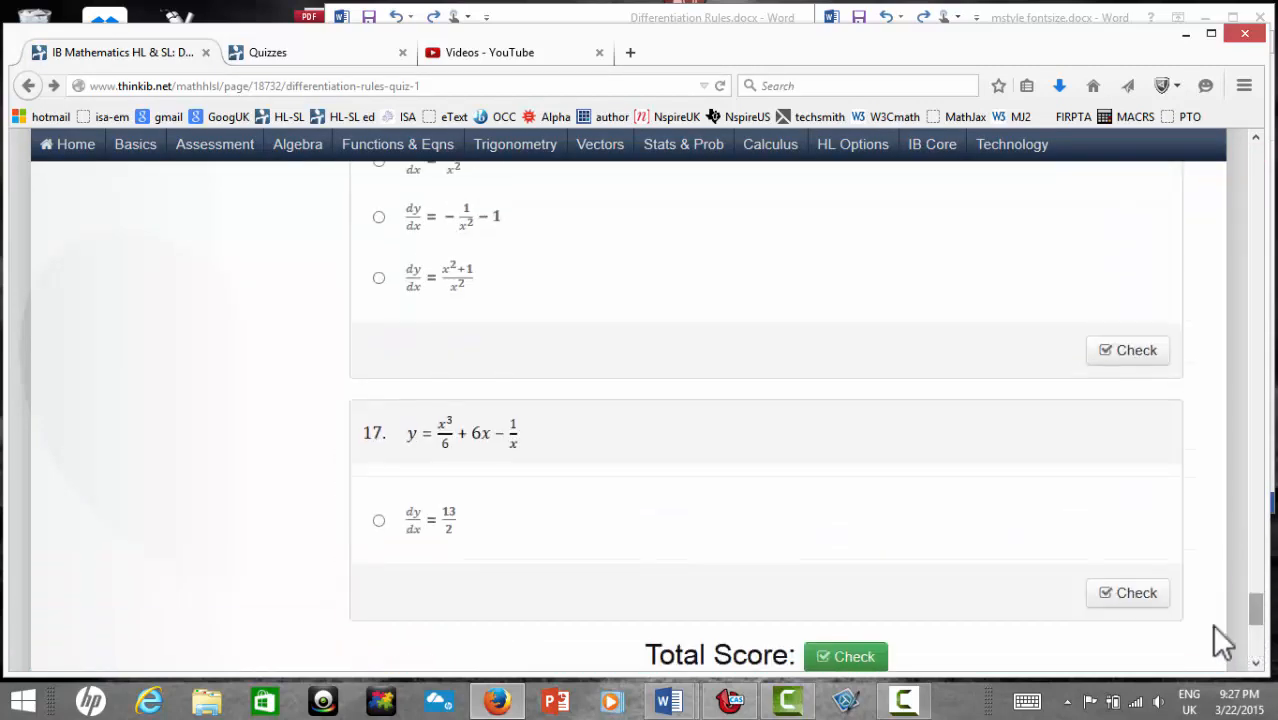
click(1137, 595)
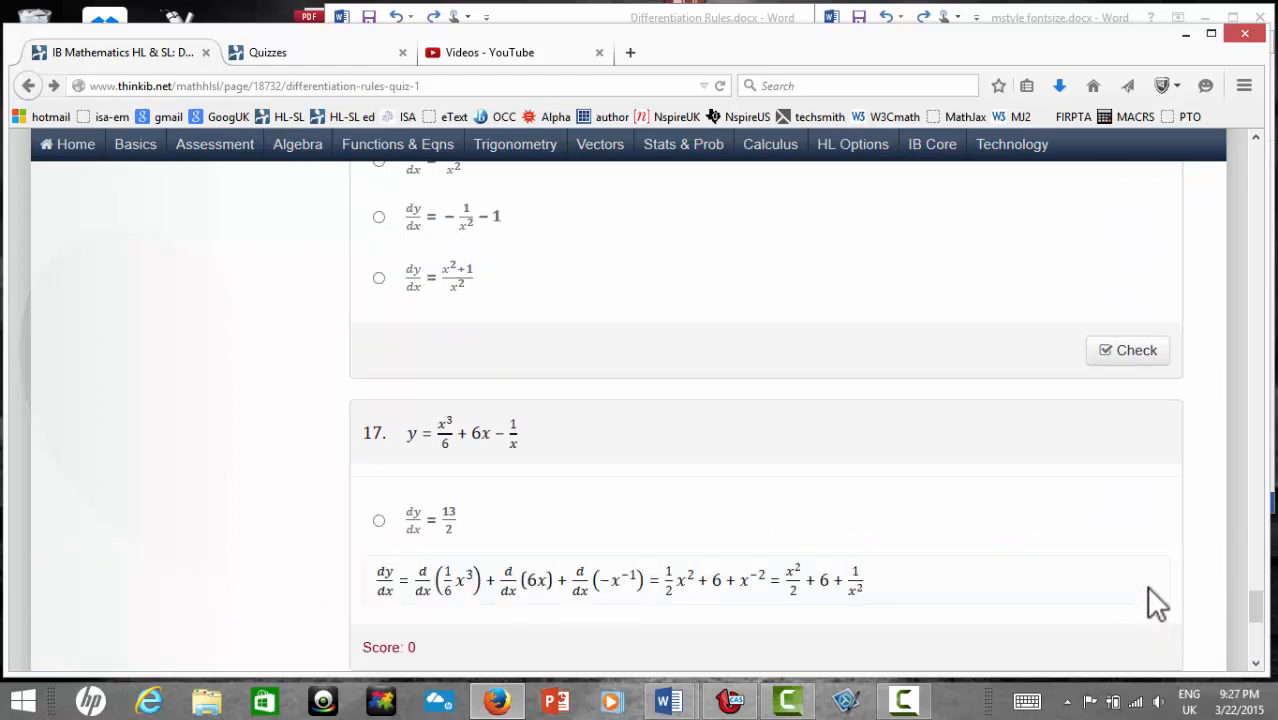
drag(1255, 611, 1254, 167)
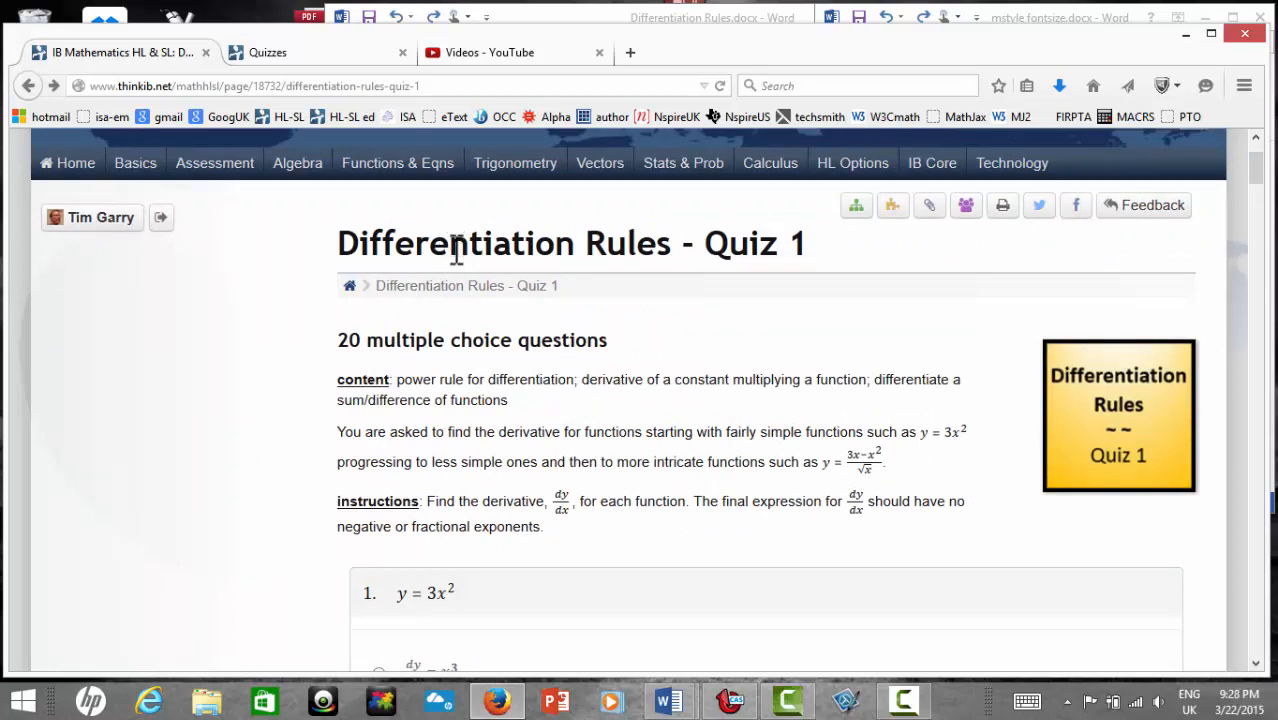
click(903, 700)
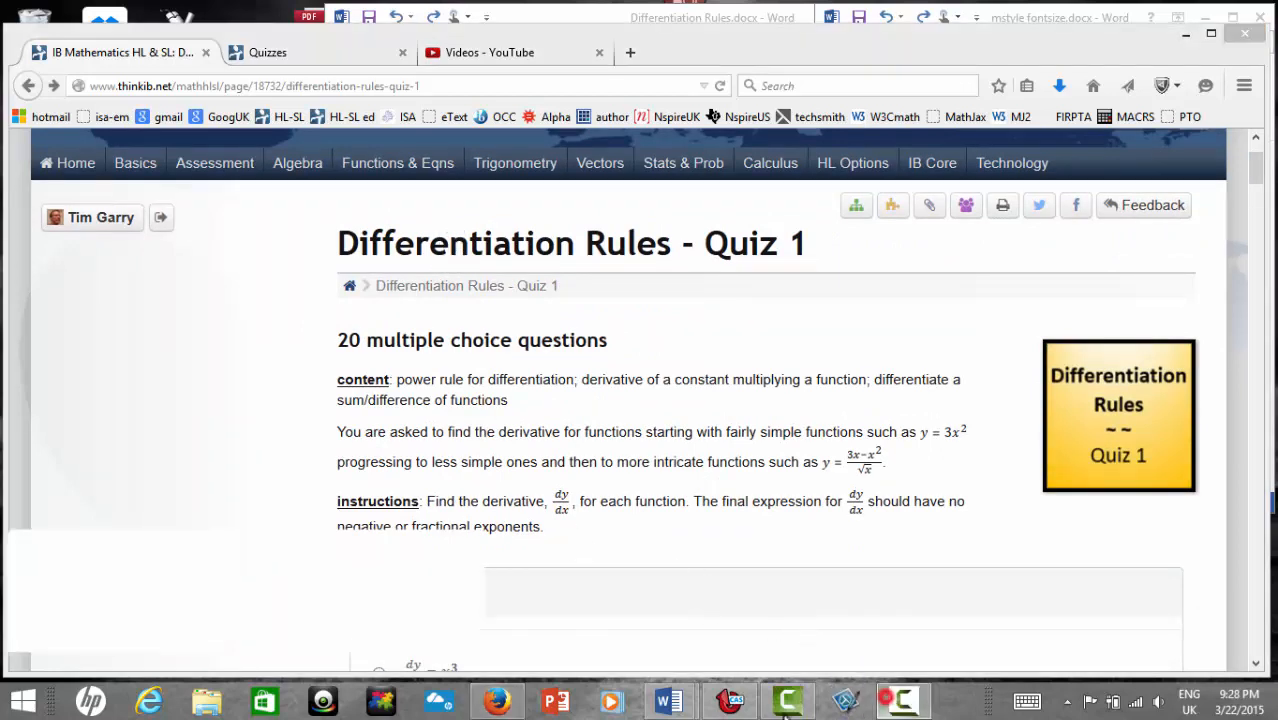